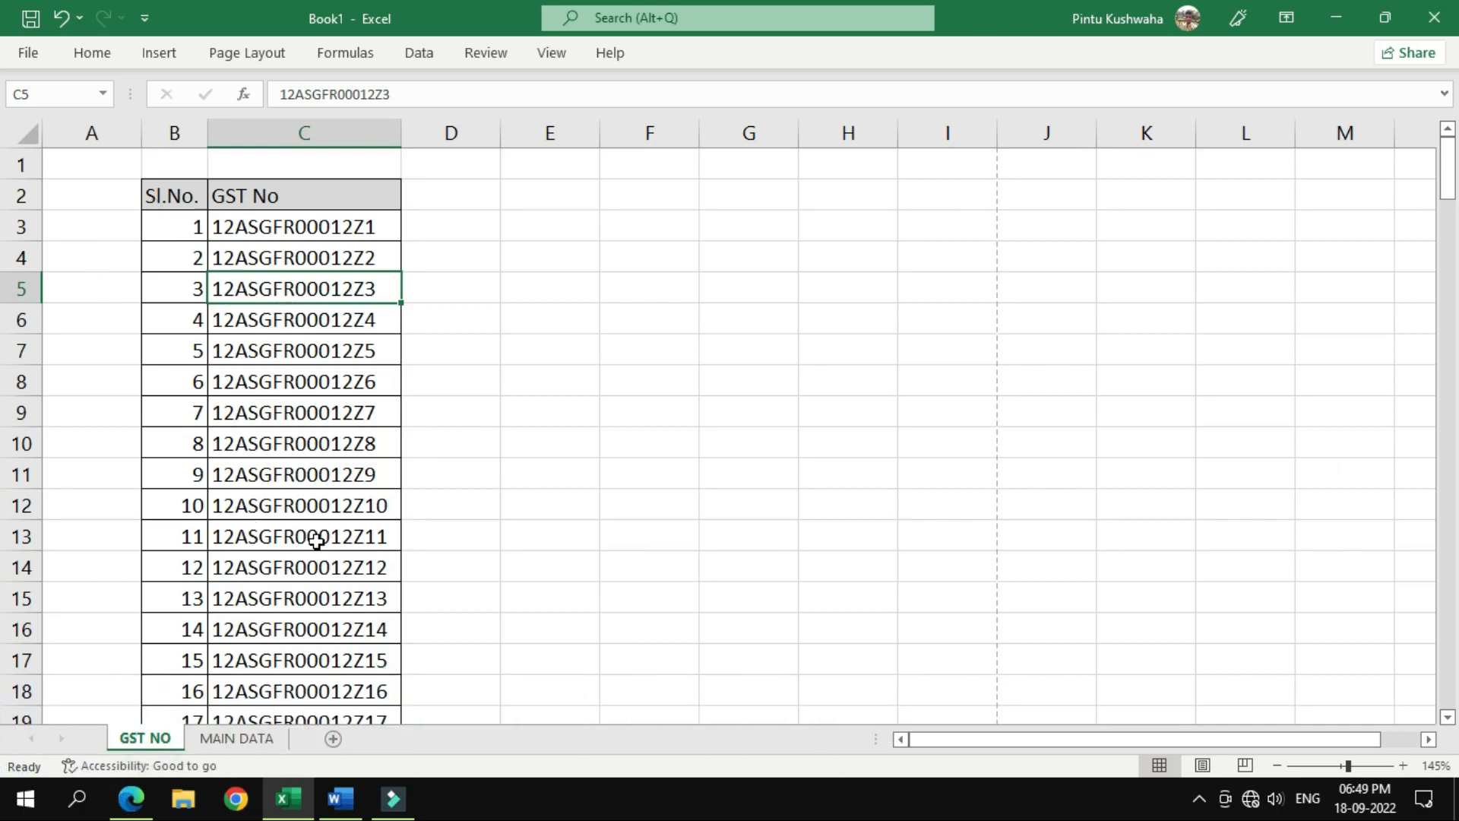
Step: Switch to excel print doc.pdf in the browser and examine how the GST list spreads over its pages
click(1348, 4)
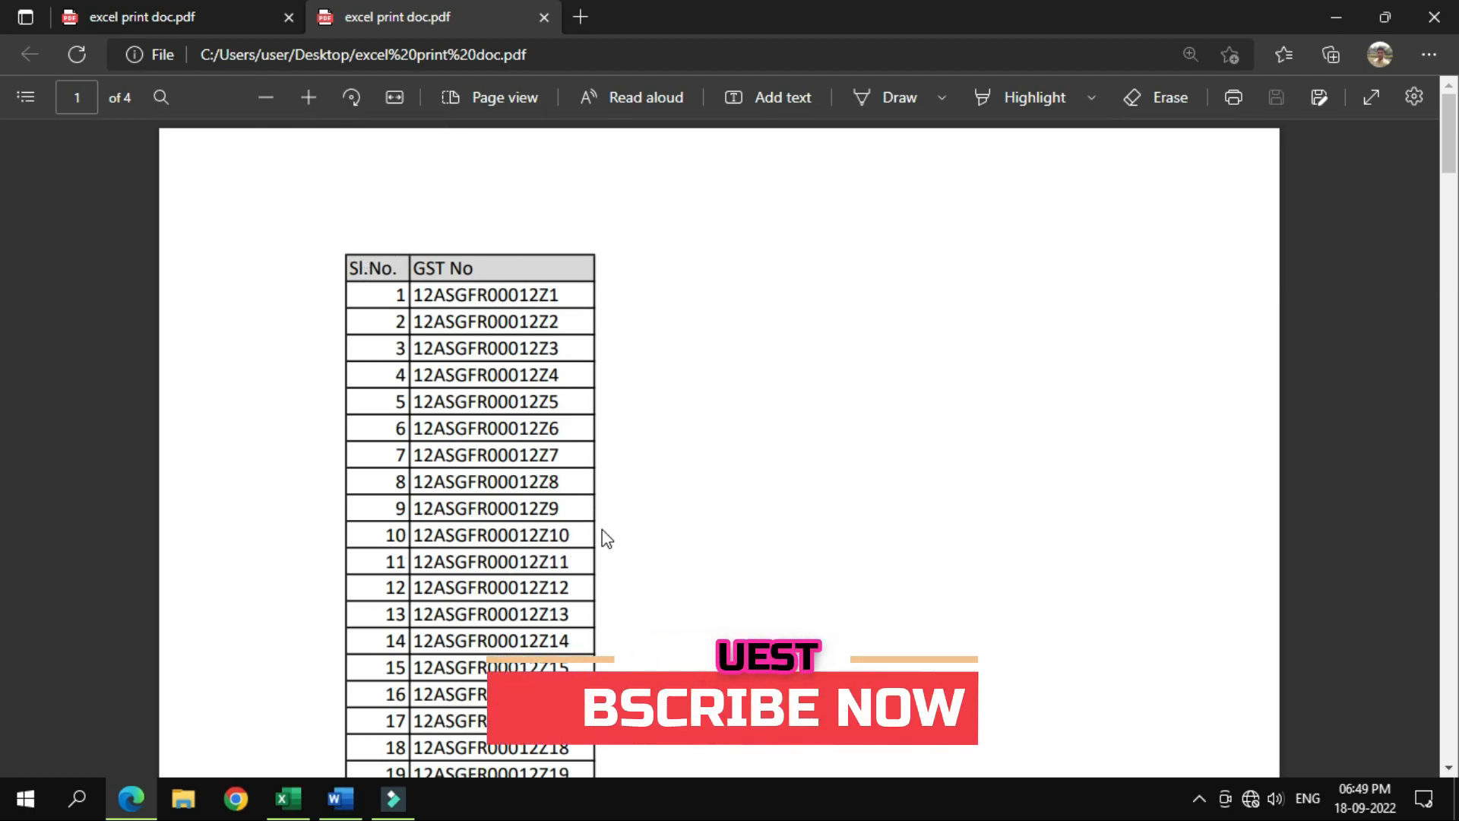
scroll(606, 538, down, 20)
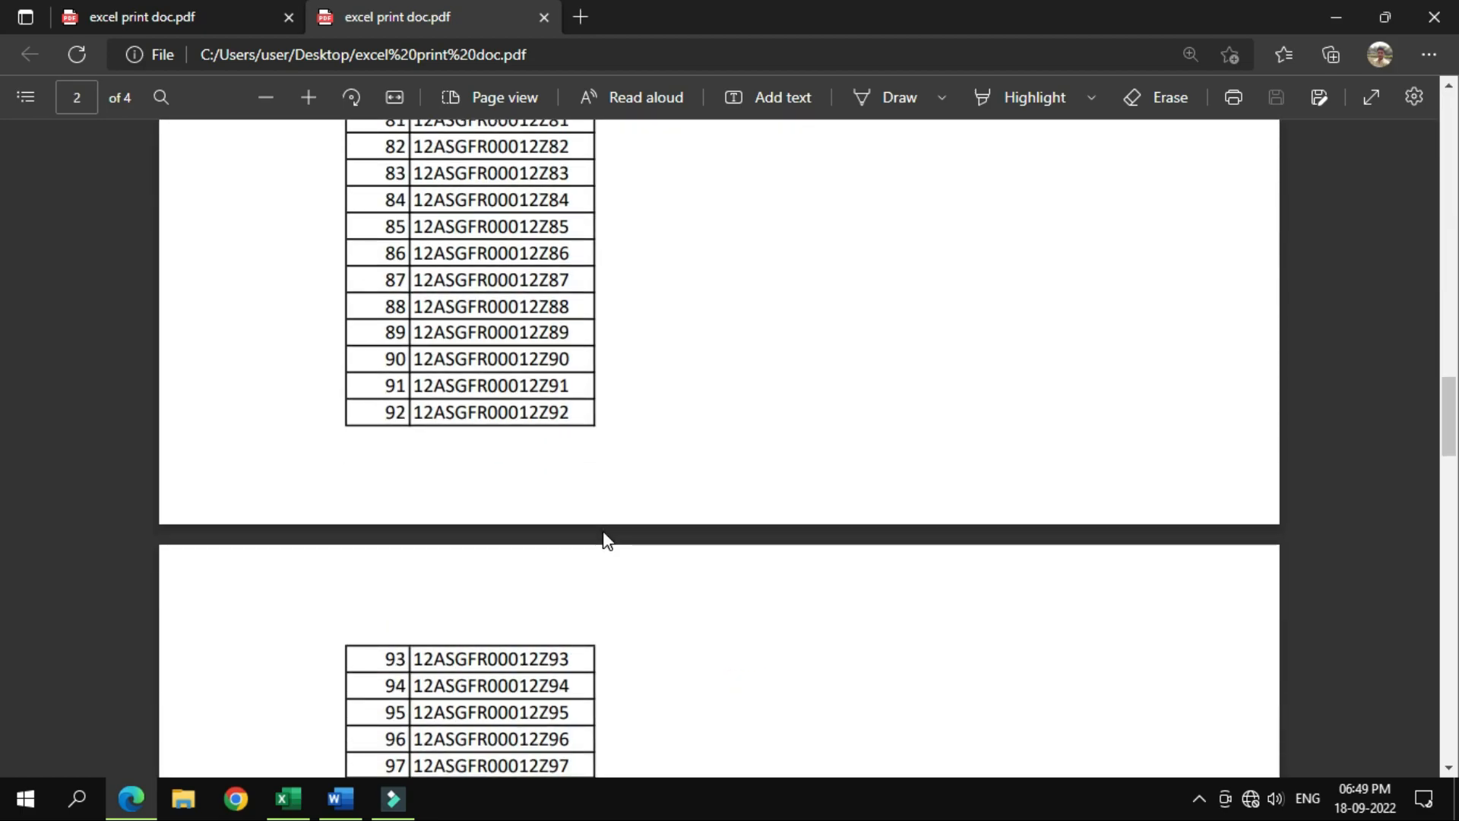
scroll(605, 539, down, 7)
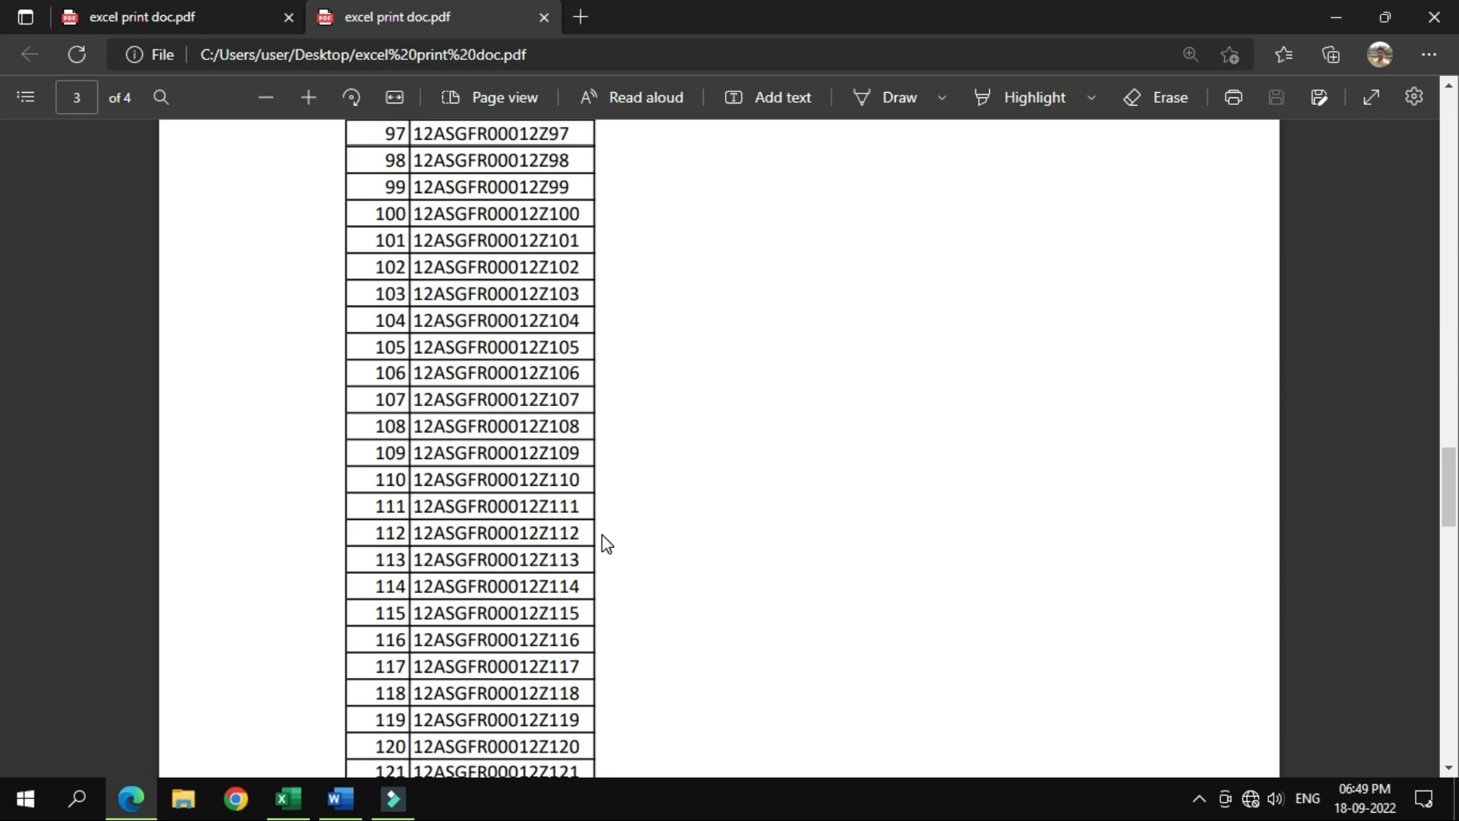
scroll(606, 542, down, 7)
scroll(606, 543, down, 14)
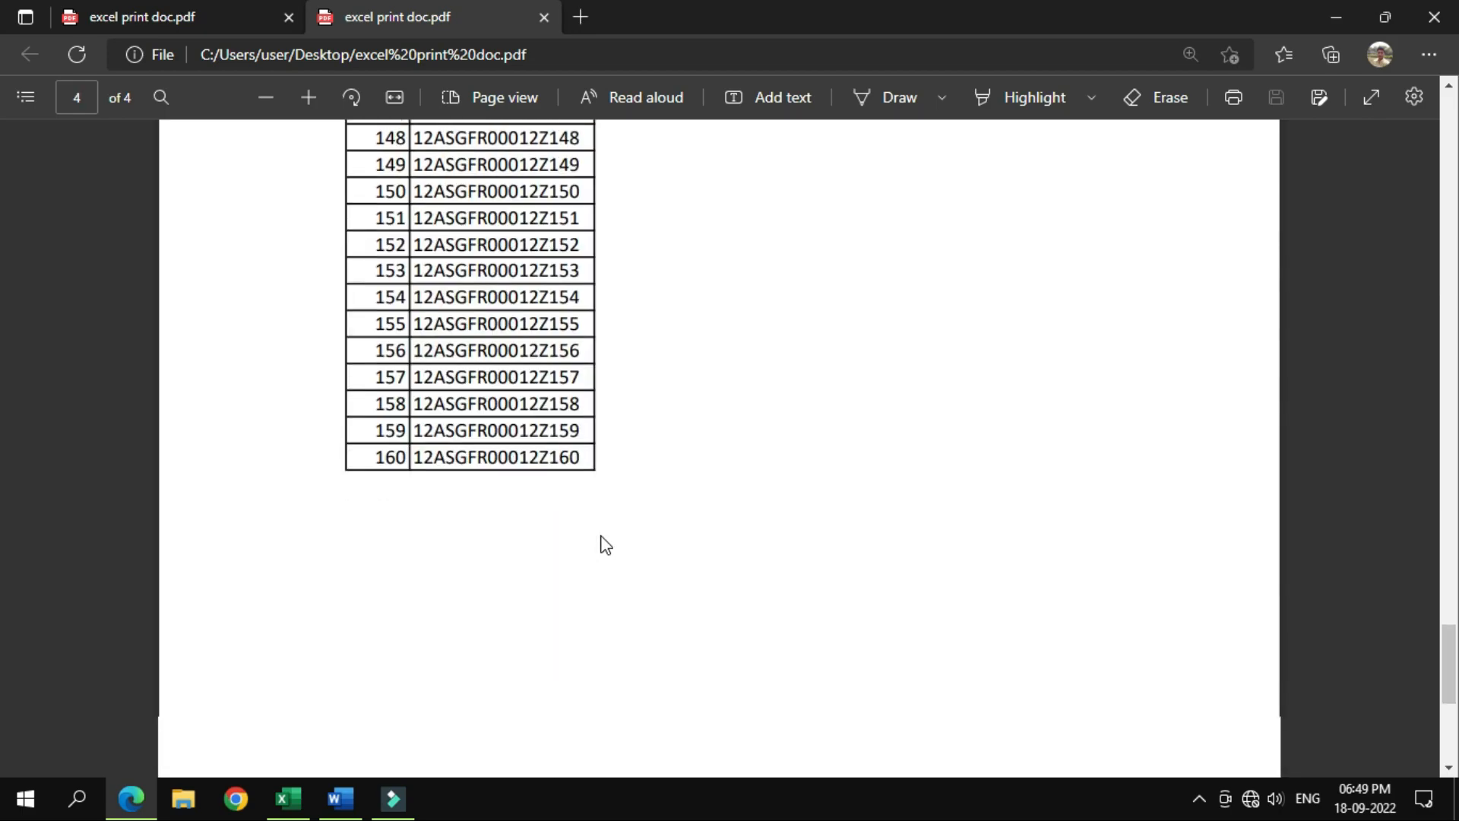
scroll(602, 544, up, 7)
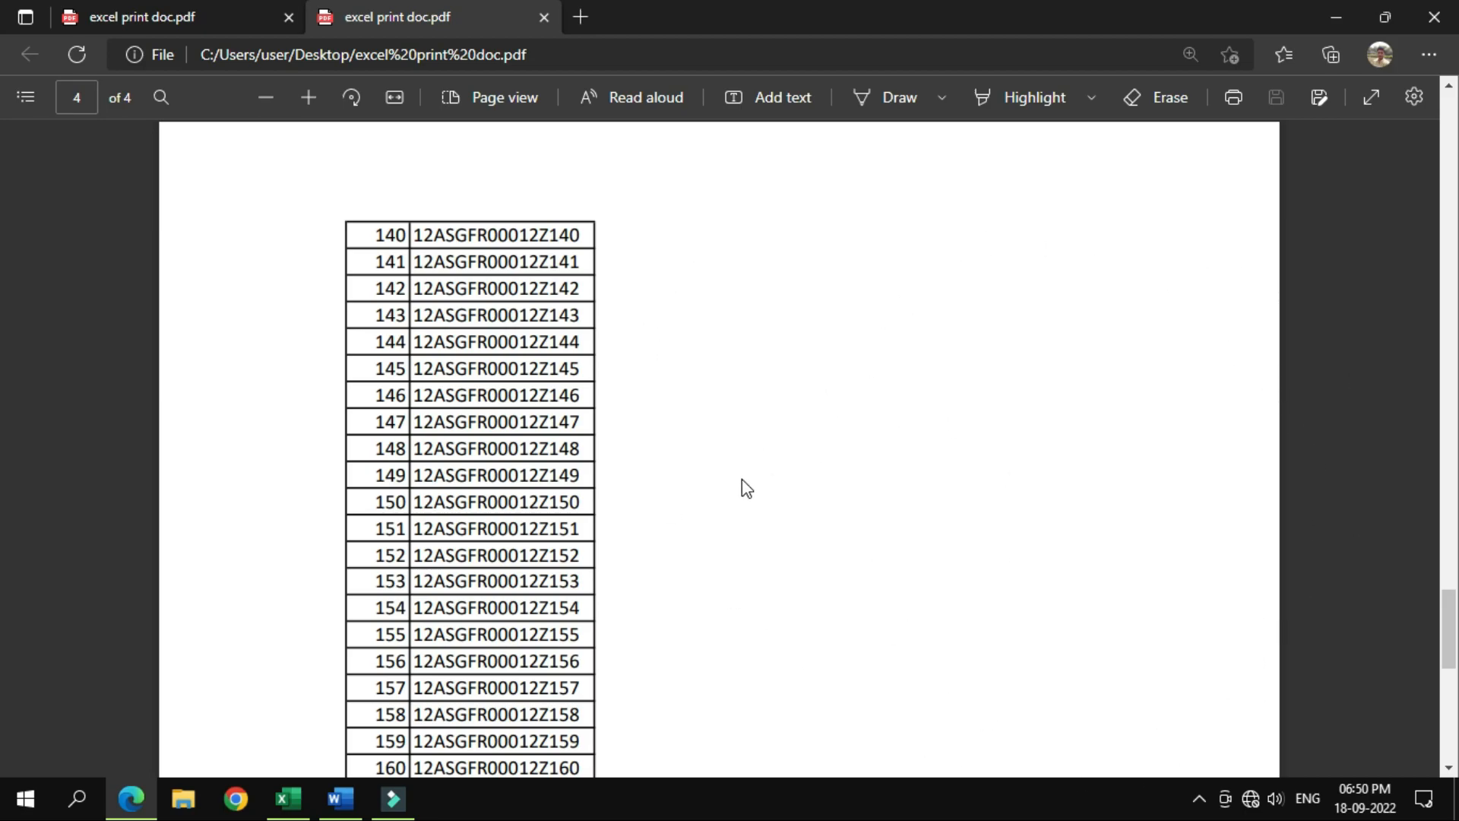
scroll(743, 479, up, 4)
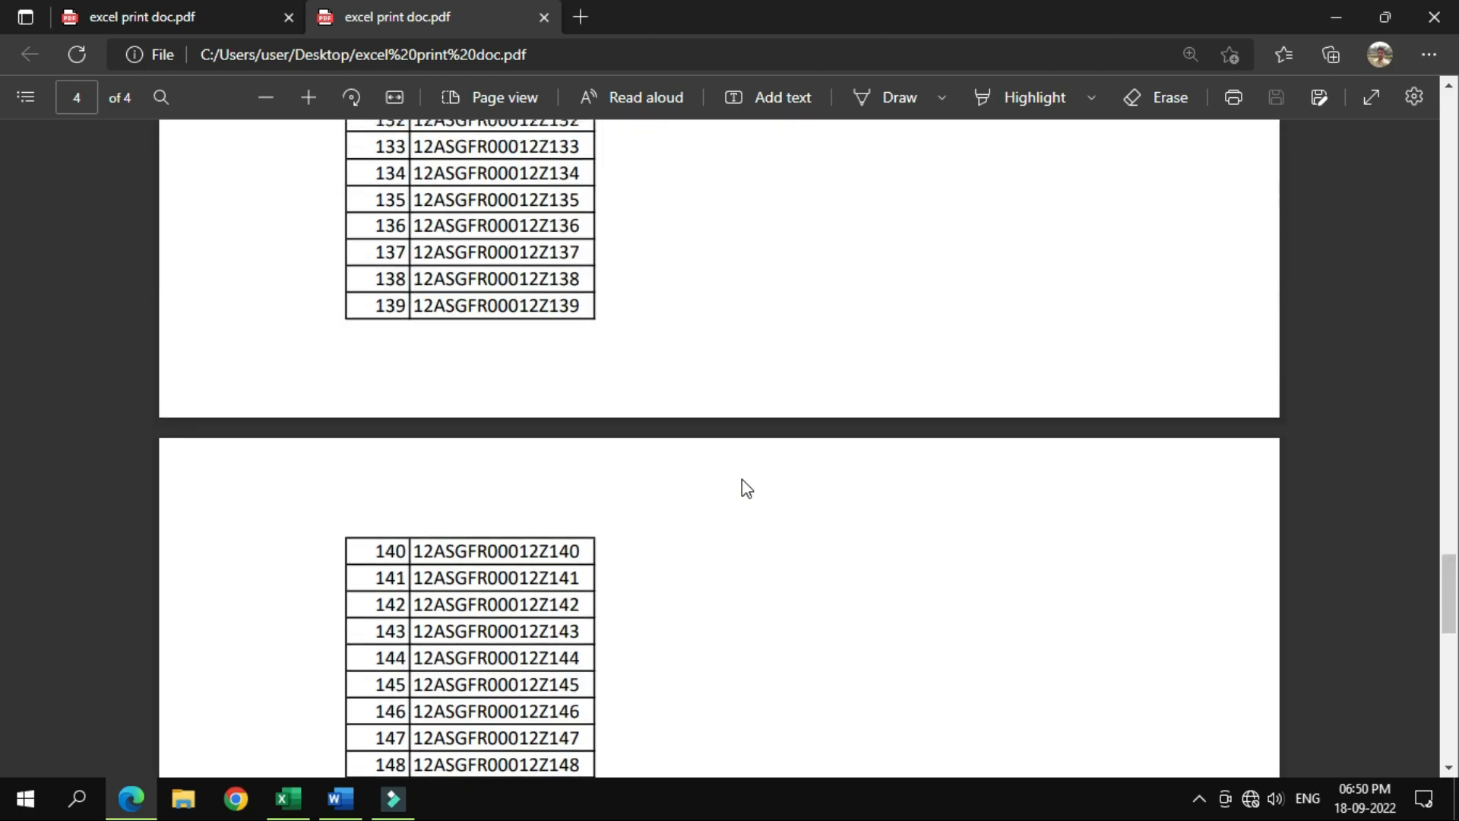
scroll(743, 480, up, 4)
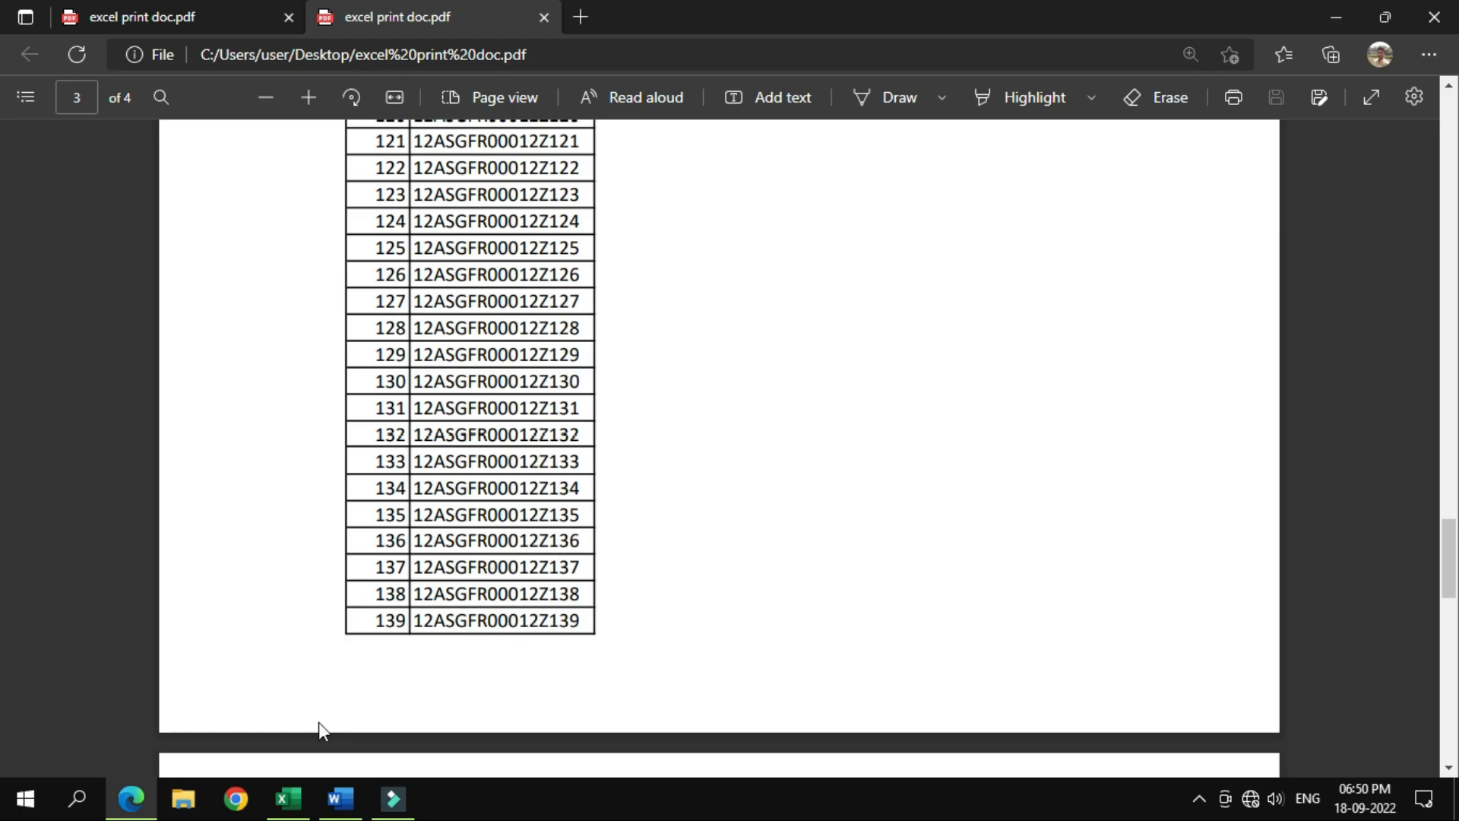
Step: Return to the Excel workbook and copy the whole Sl.No. and GST No table from the GST NO sheet
click(287, 798)
click(254, 736)
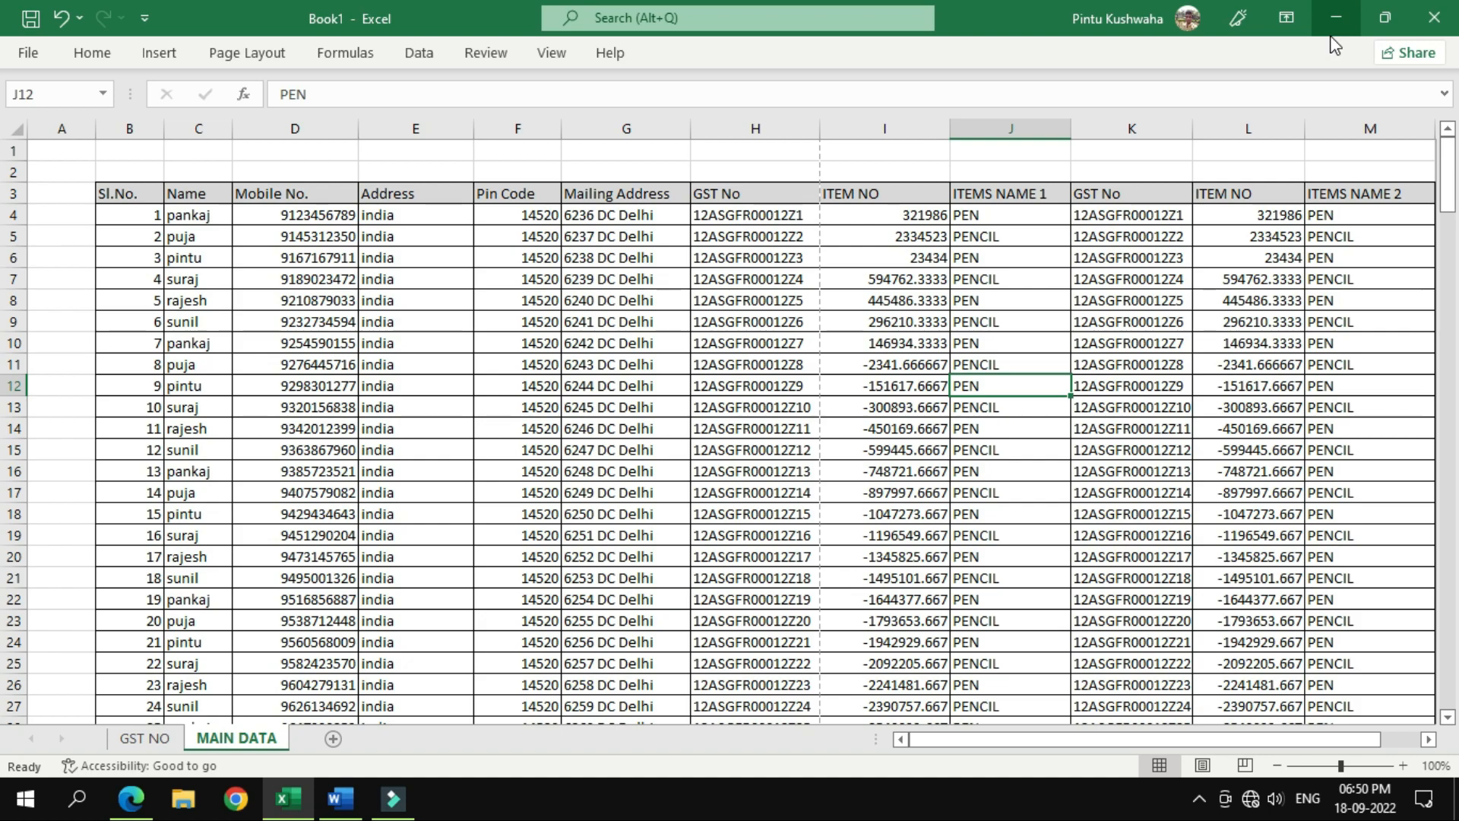
click(144, 737)
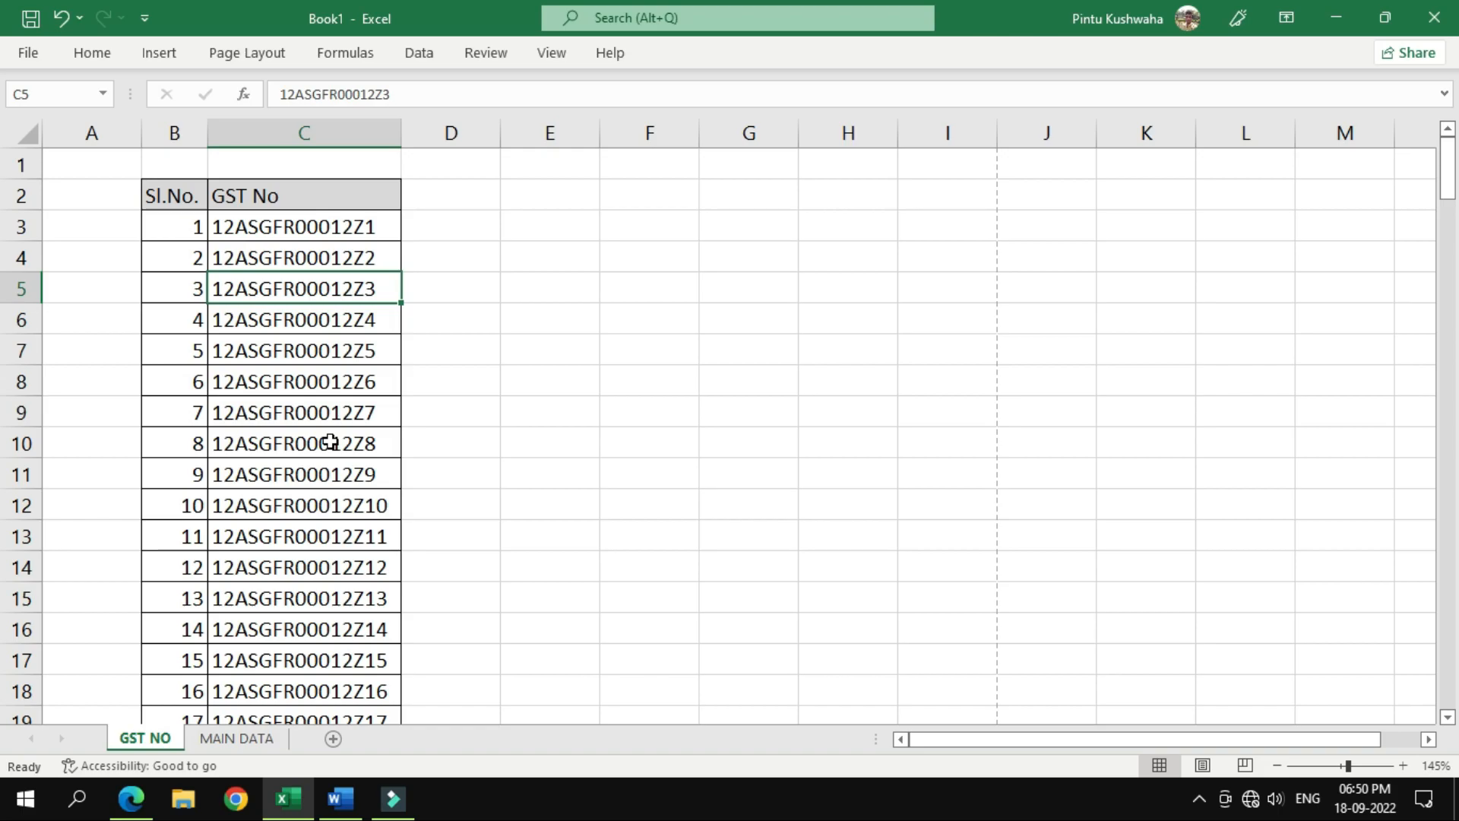
click(169, 199)
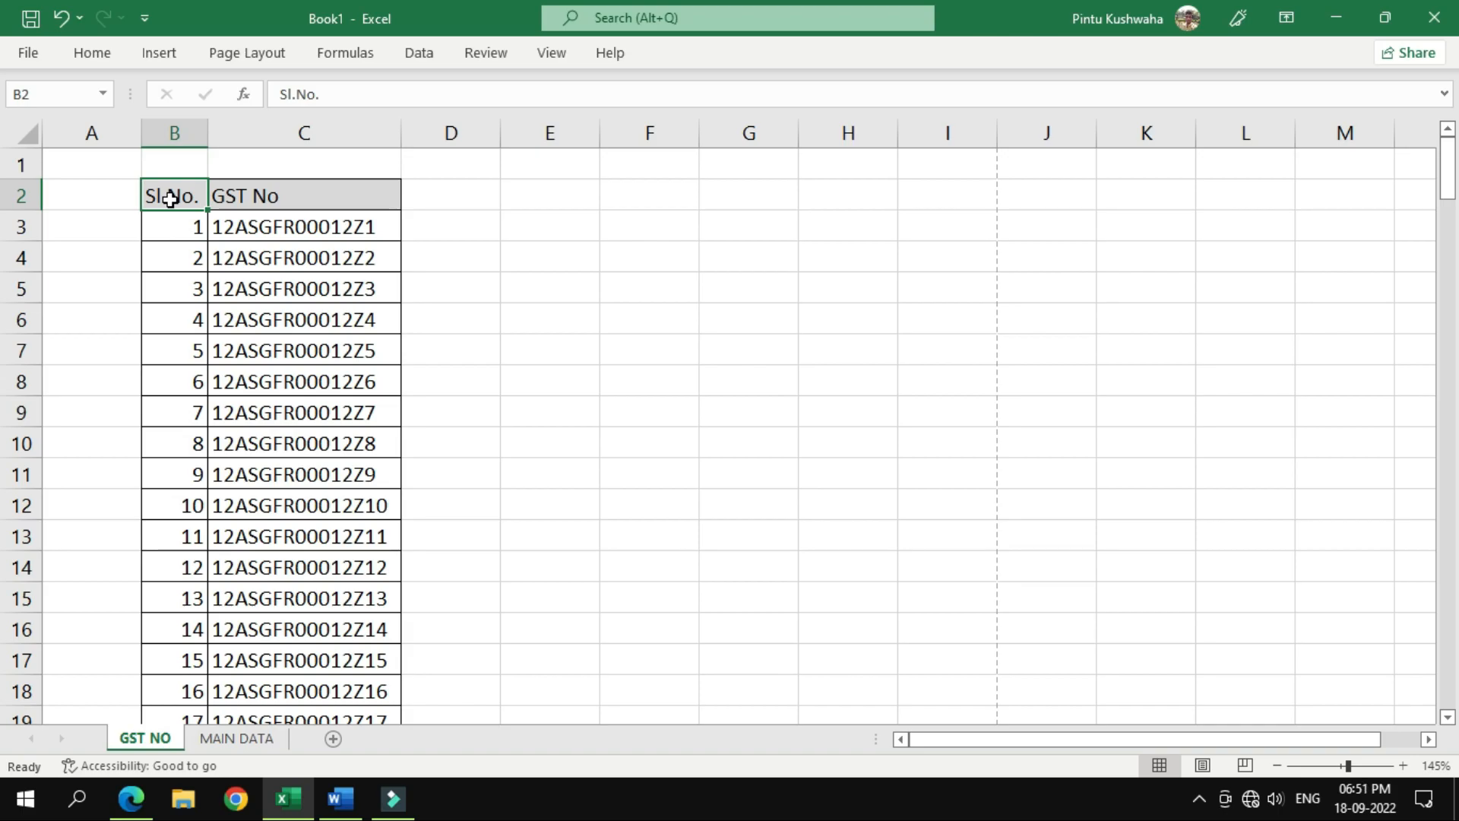
key(ctrl+shift+End)
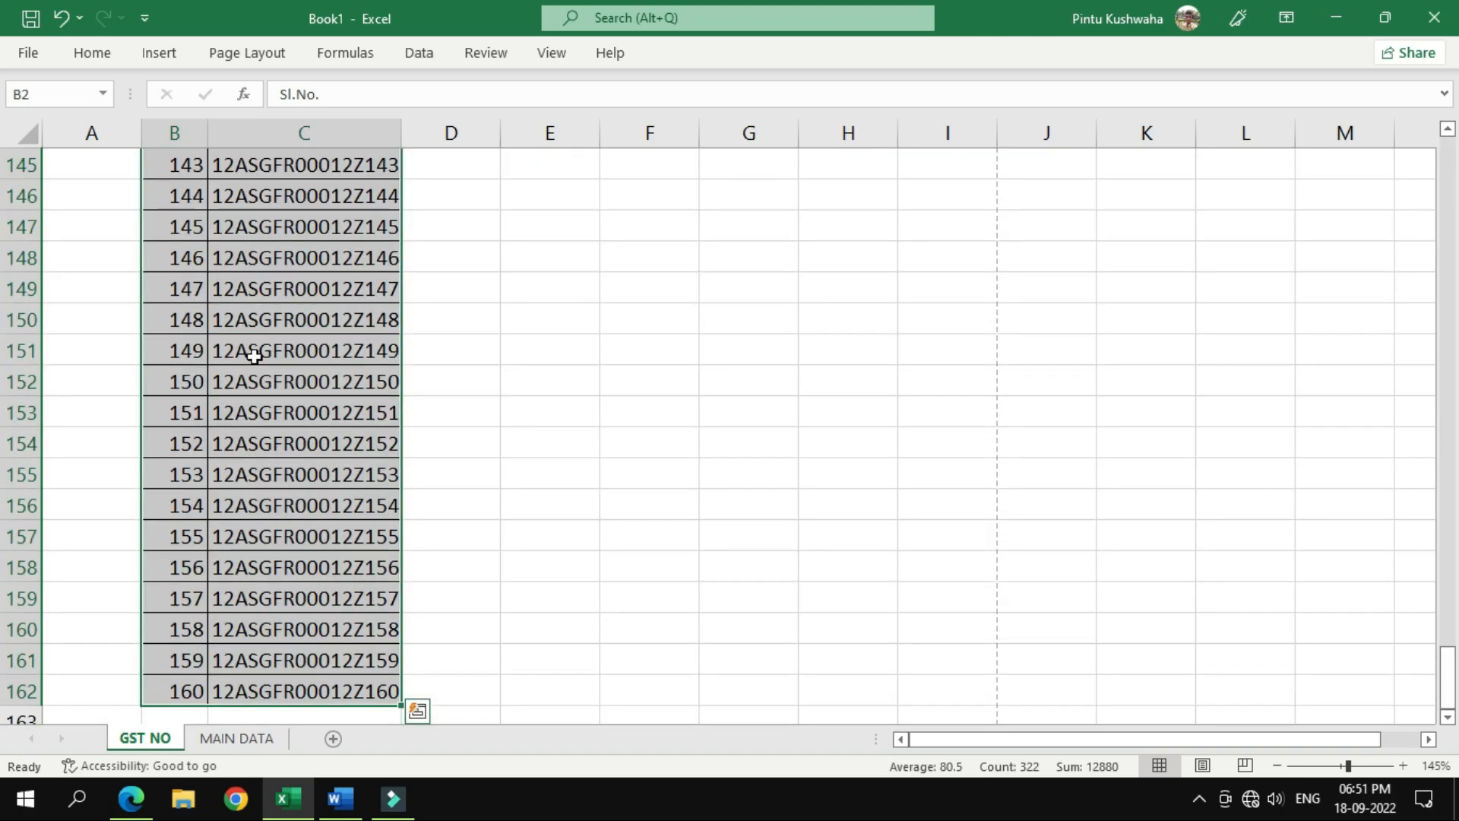
key(ctrl+c)
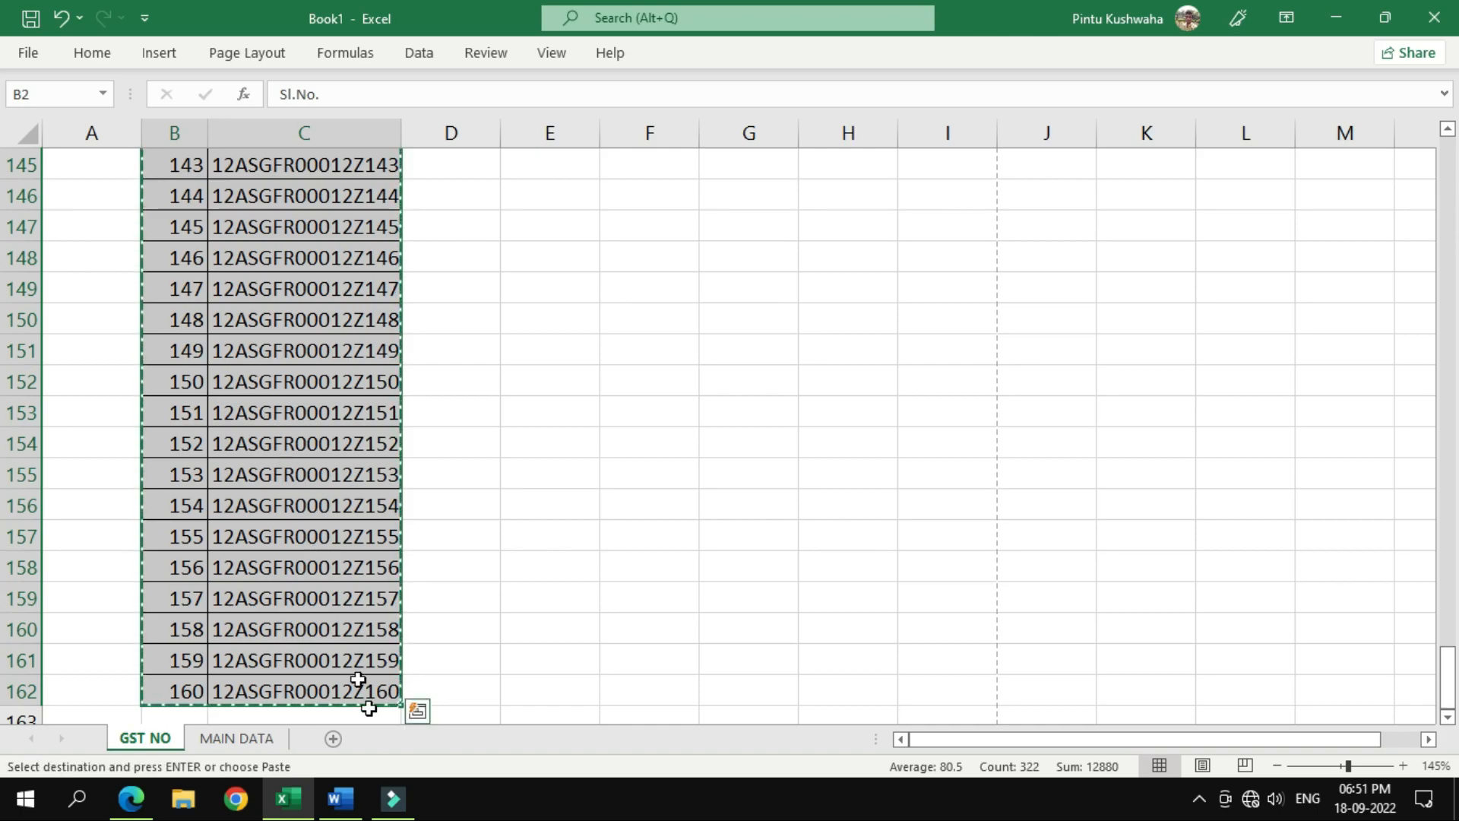
Step: Switch to the blank Word document and set the number of text columns to 5 in the Columns settings
click(340, 797)
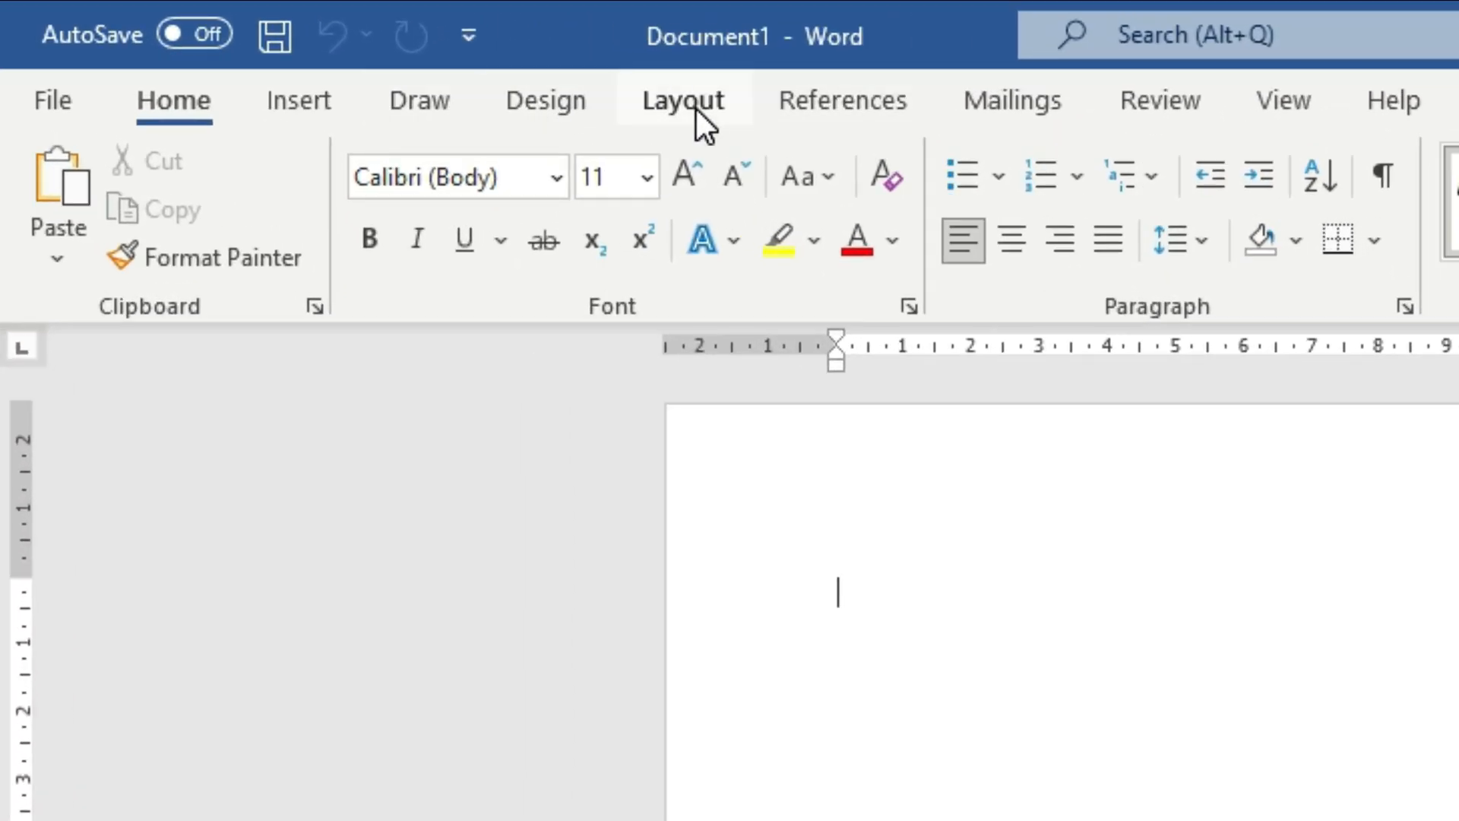
click(696, 108)
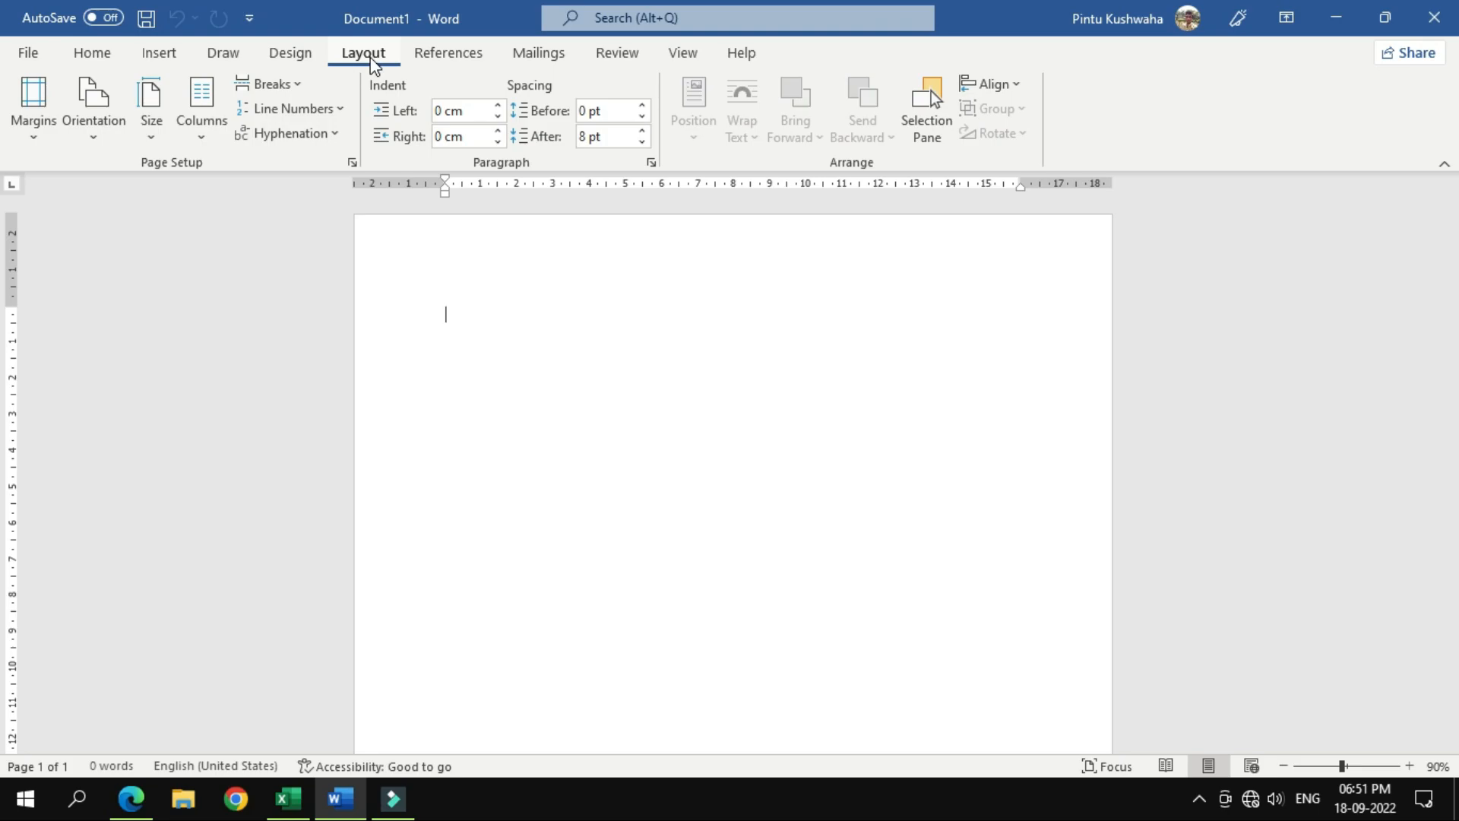
click(192, 116)
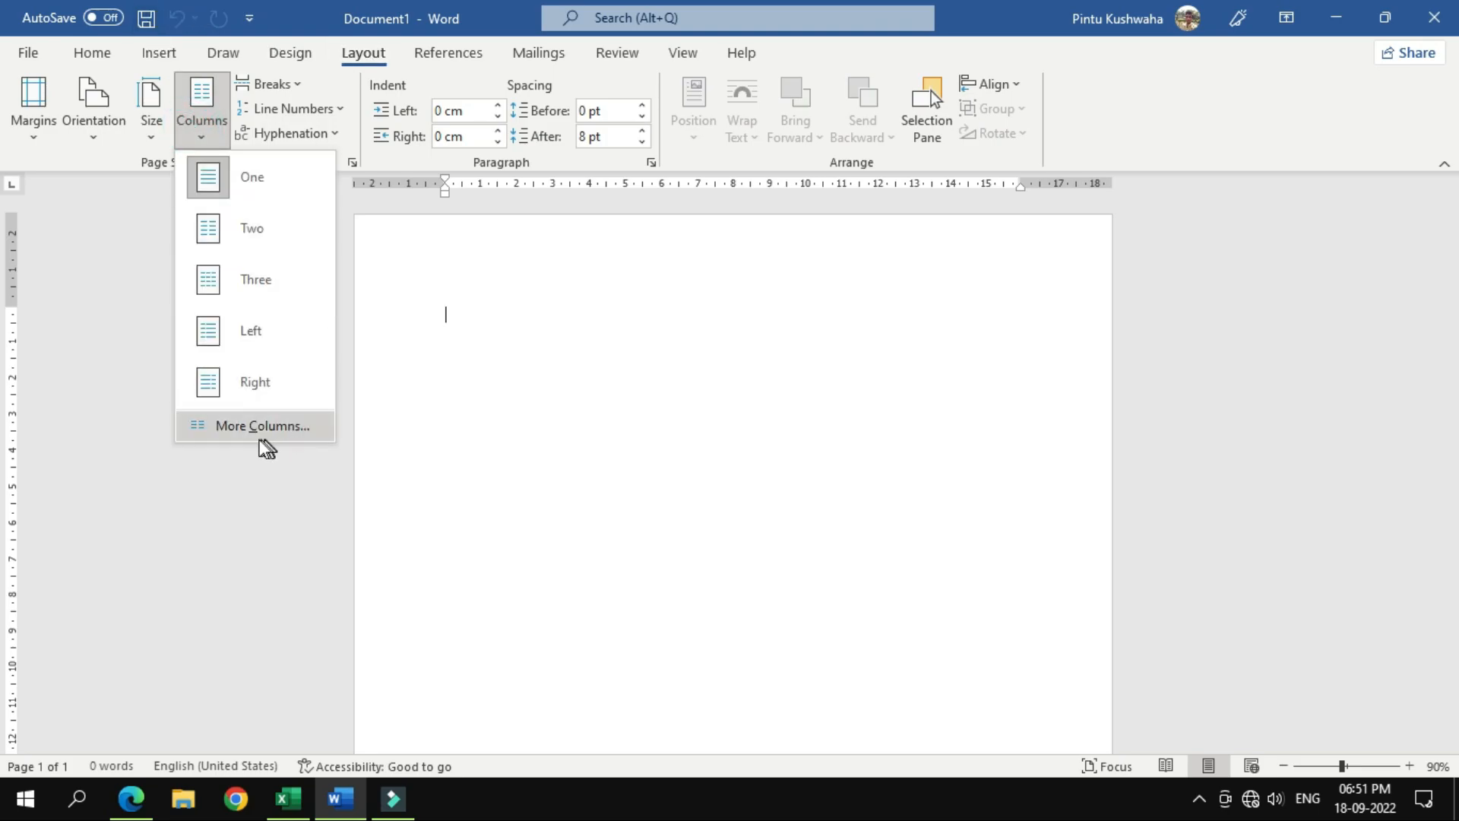
click(262, 447)
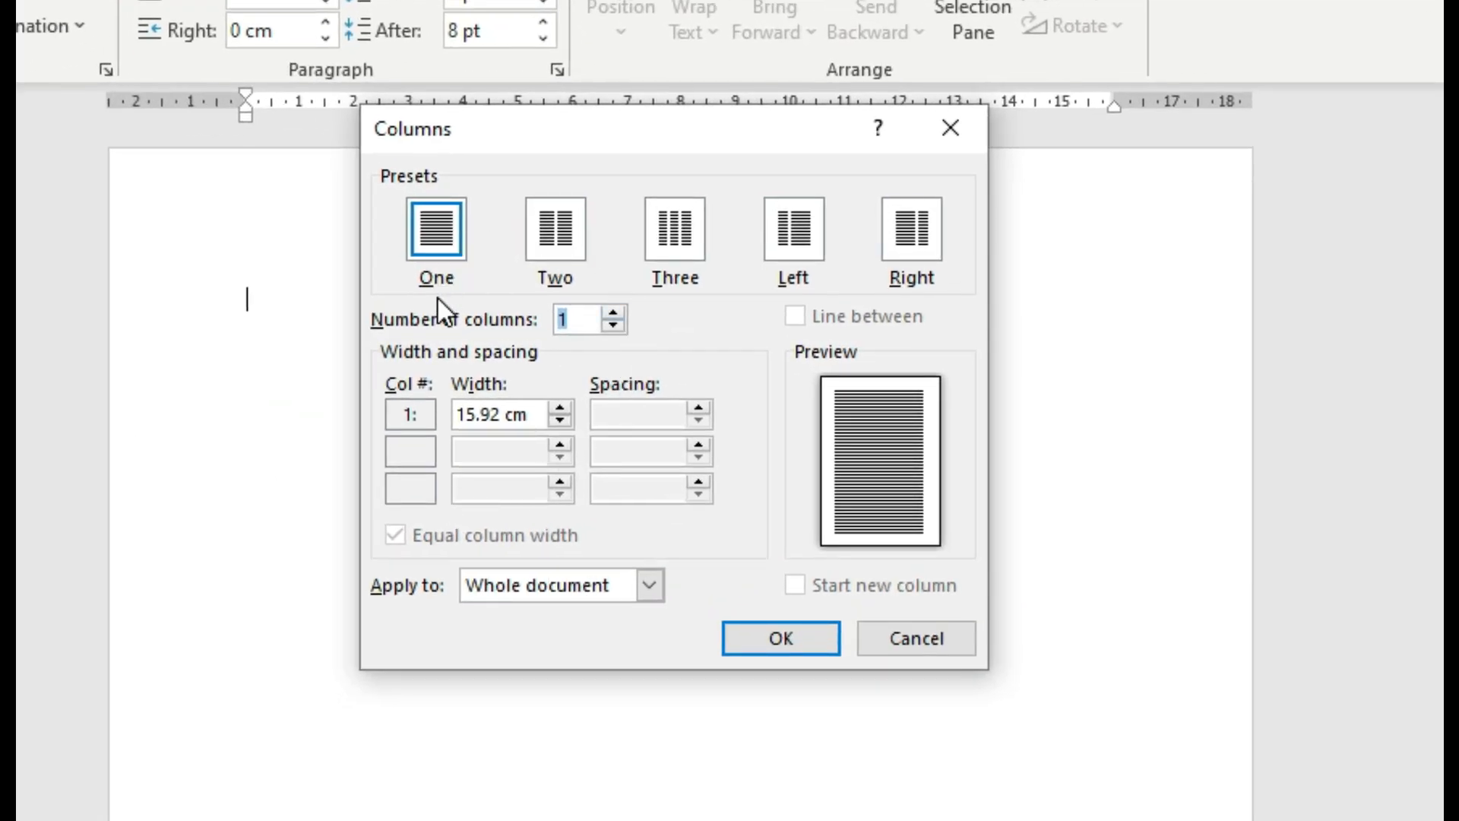
click(615, 313)
click(614, 312)
click(615, 312)
click(615, 313)
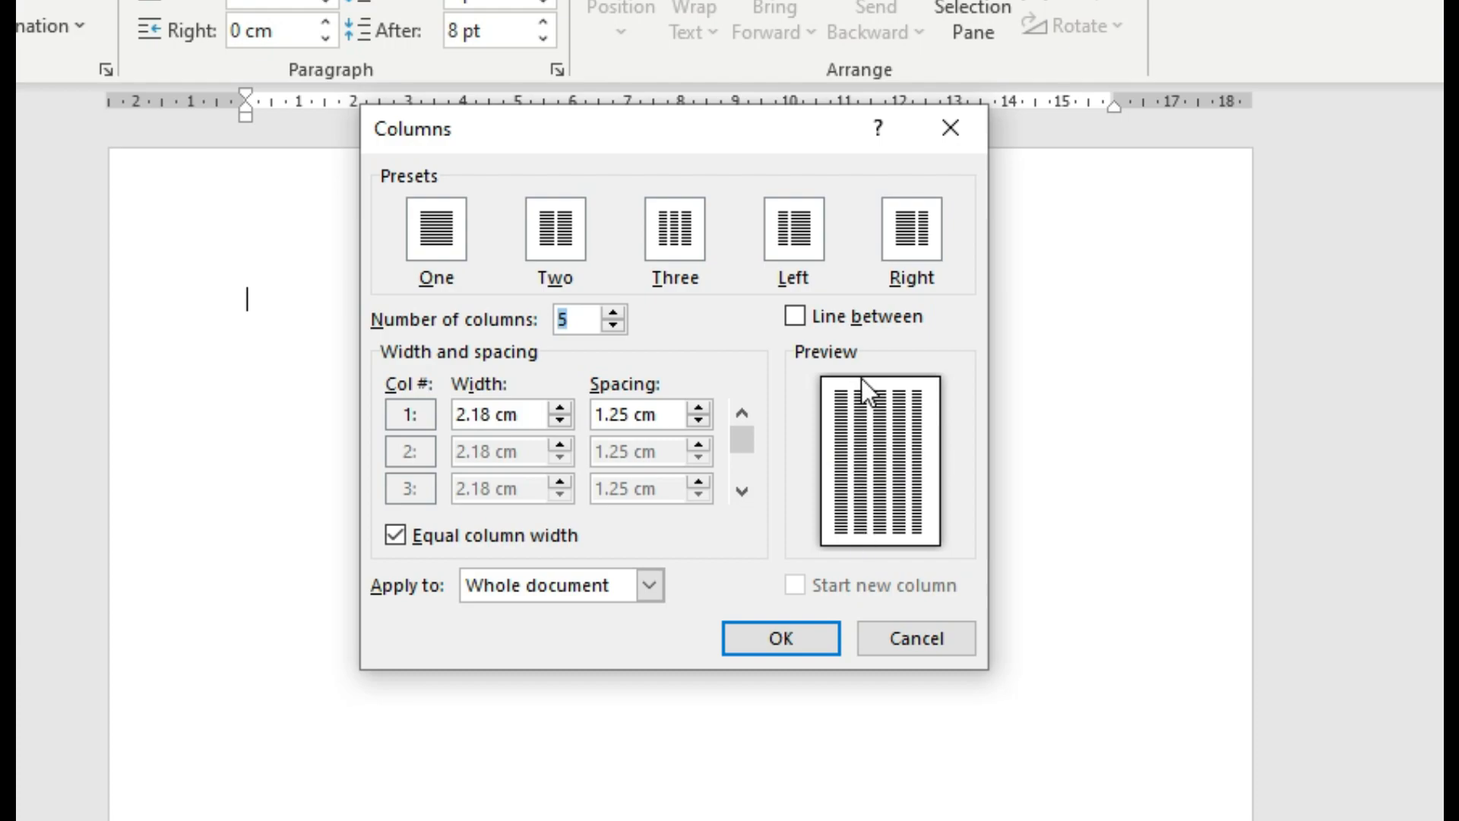
Step: Set the column spacing to 0.4 cm with equal column widths and apply the column layout to the whole document
click(696, 409)
click(696, 408)
click(696, 423)
click(696, 428)
click(696, 427)
click(696, 427)
click(696, 427)
click(696, 428)
click(696, 427)
click(696, 427)
click(696, 427)
click(697, 427)
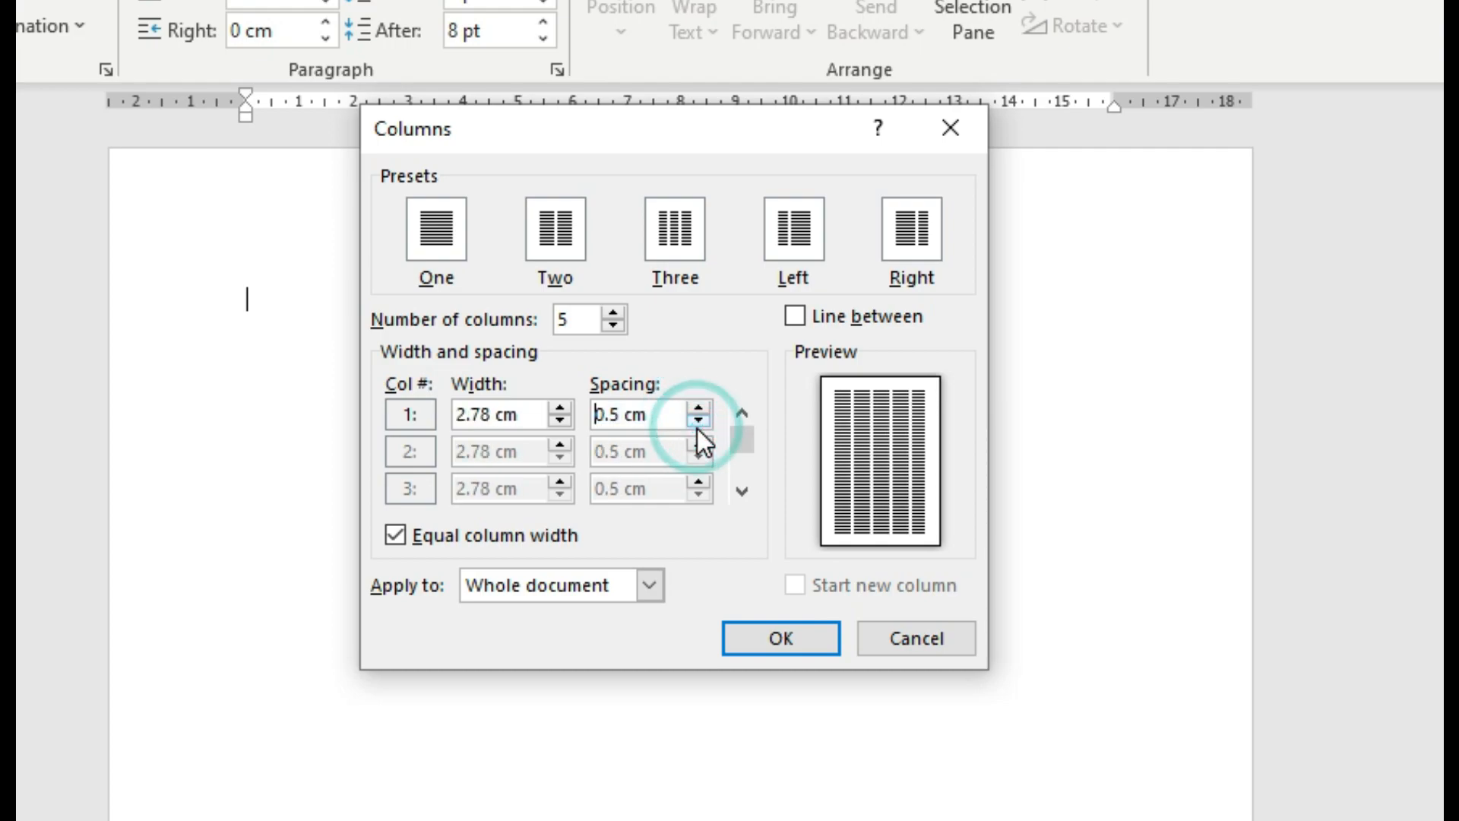
click(696, 427)
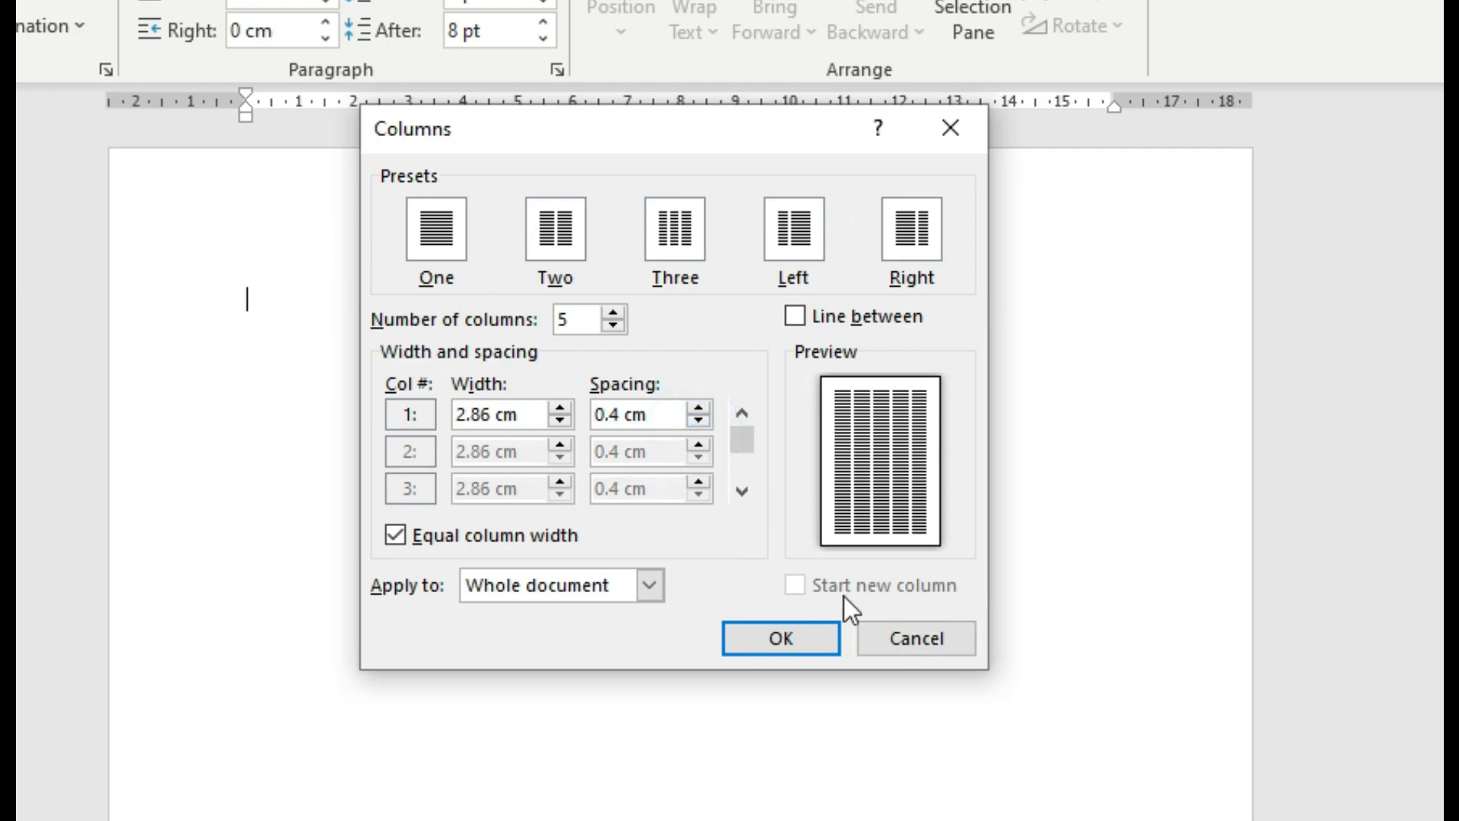
click(796, 640)
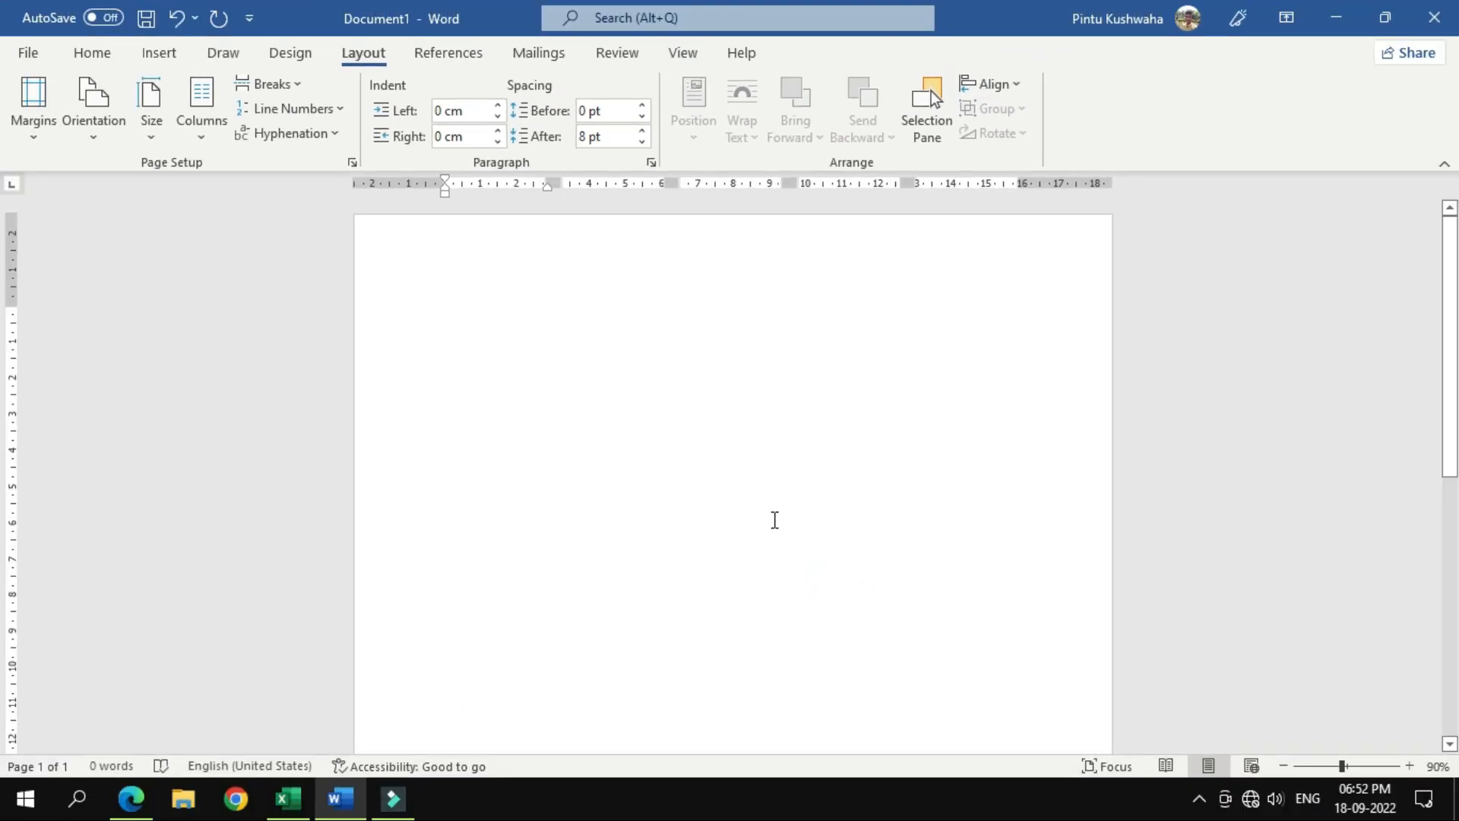
Step: Set the page margins to Narrow and paste the copied GST table into the document
click(49, 145)
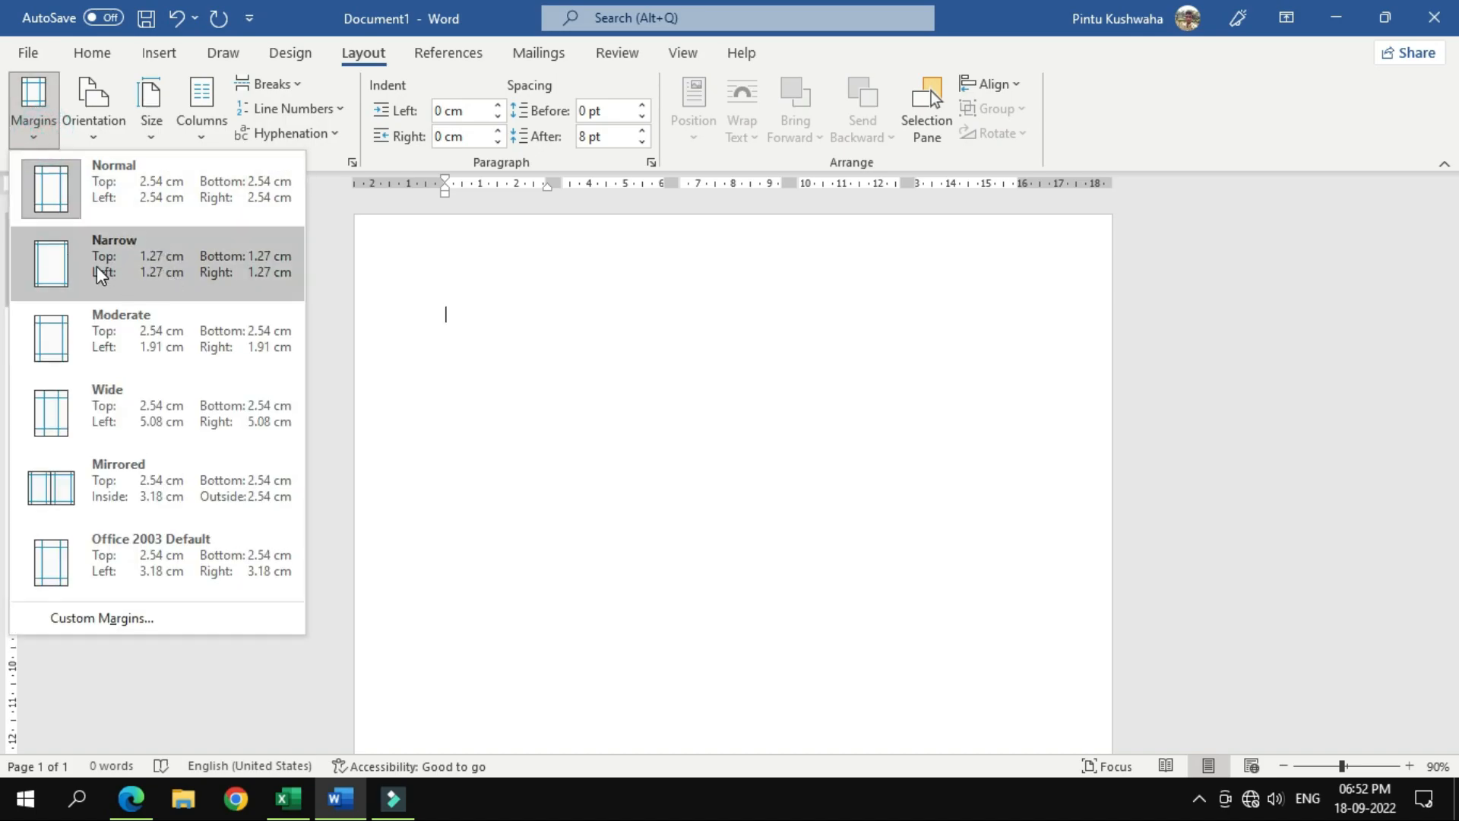
click(166, 264)
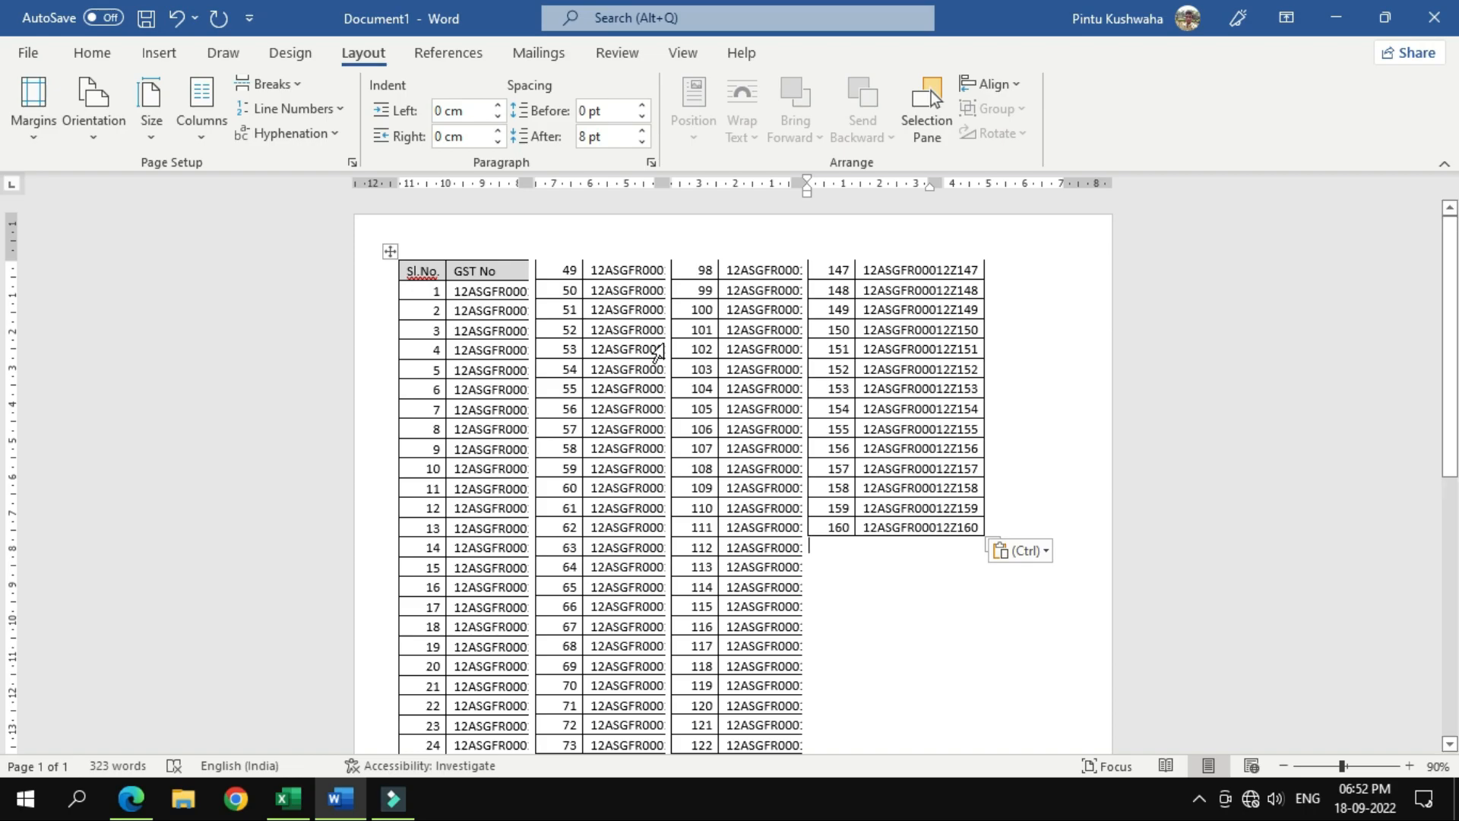
Step: Reduce the whole document's column layout to 3 columns
click(202, 140)
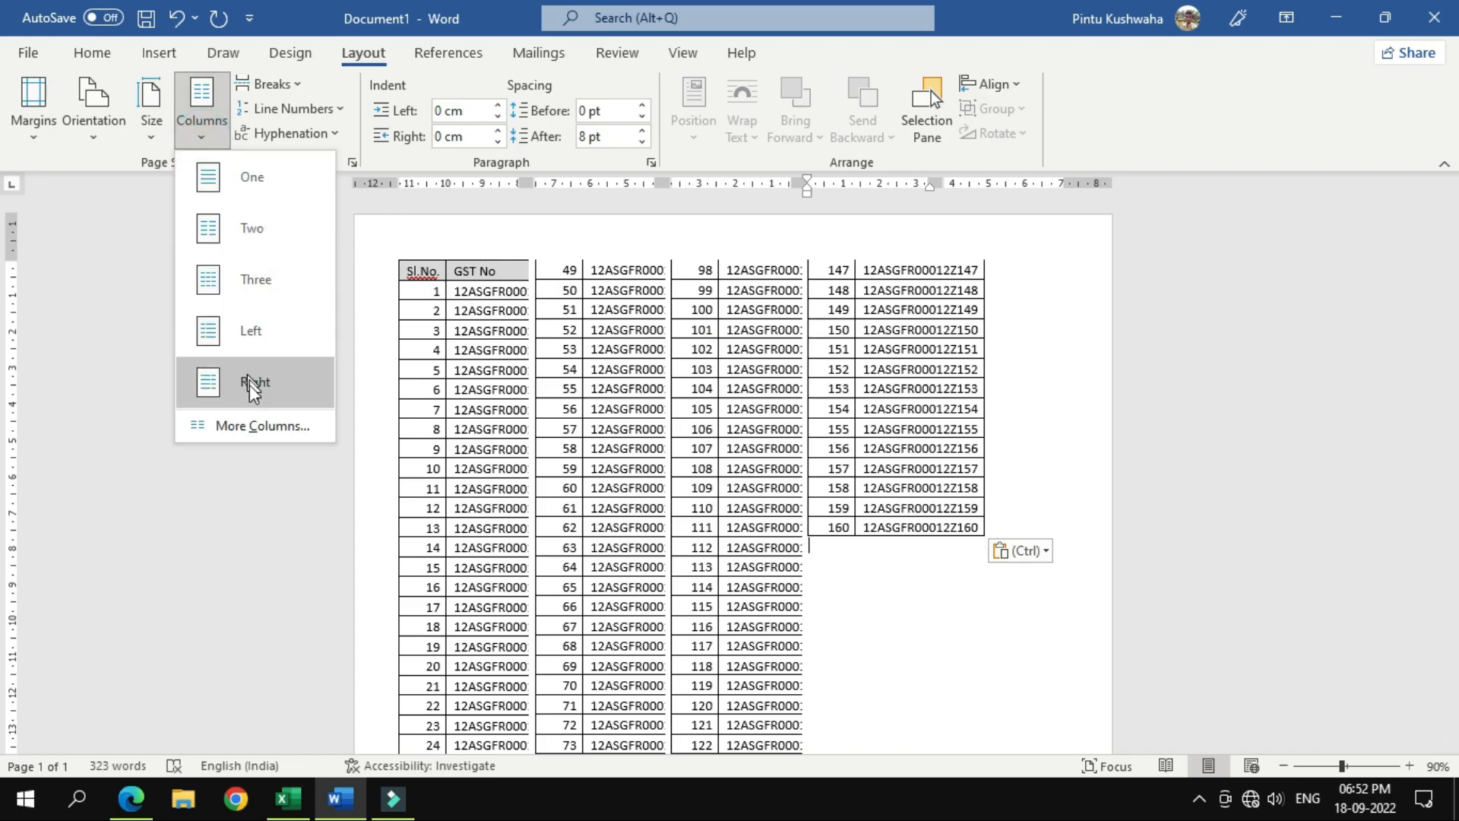
click(259, 428)
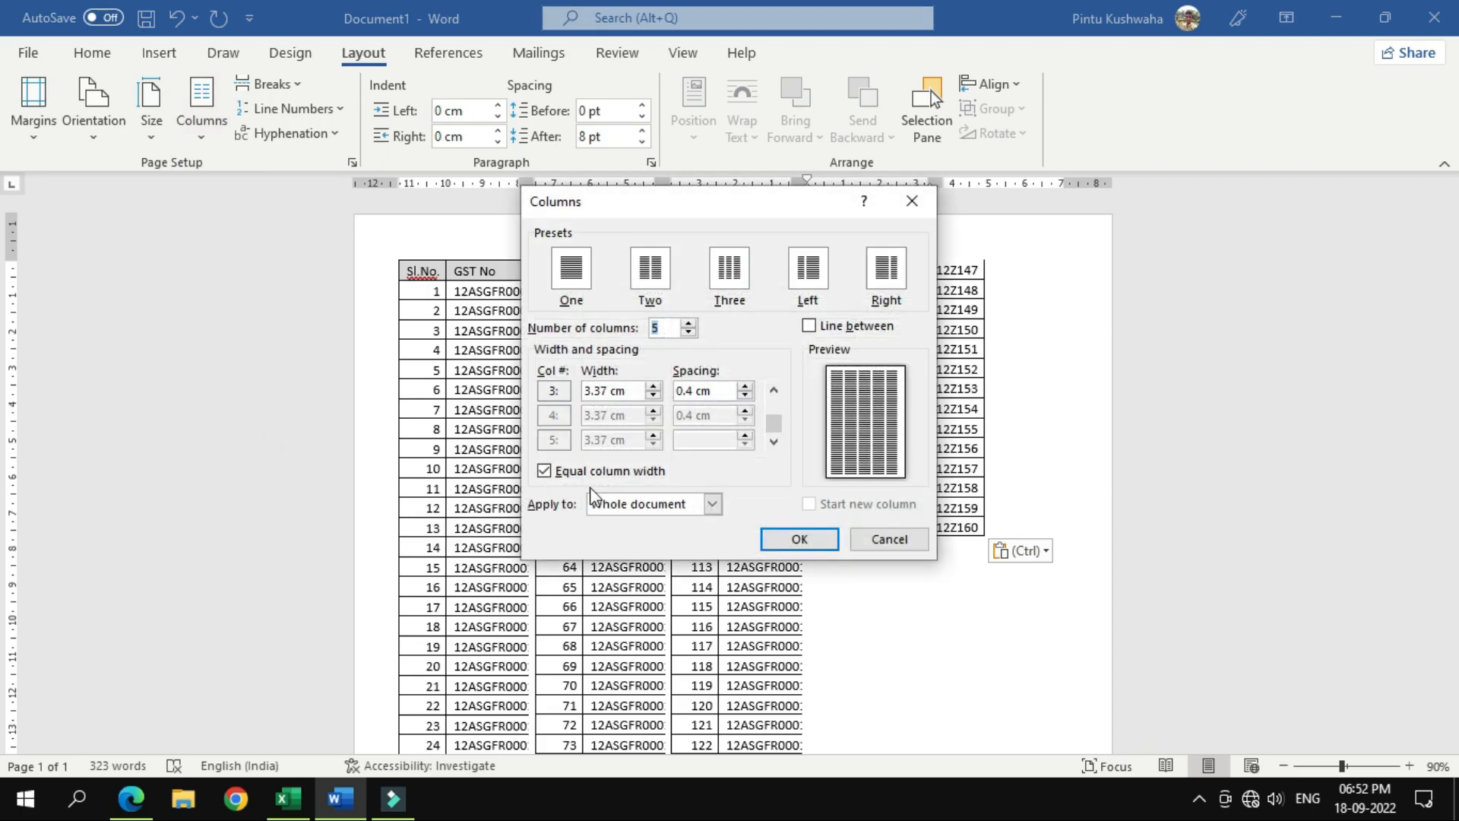
click(692, 322)
click(687, 331)
click(686, 331)
click(687, 332)
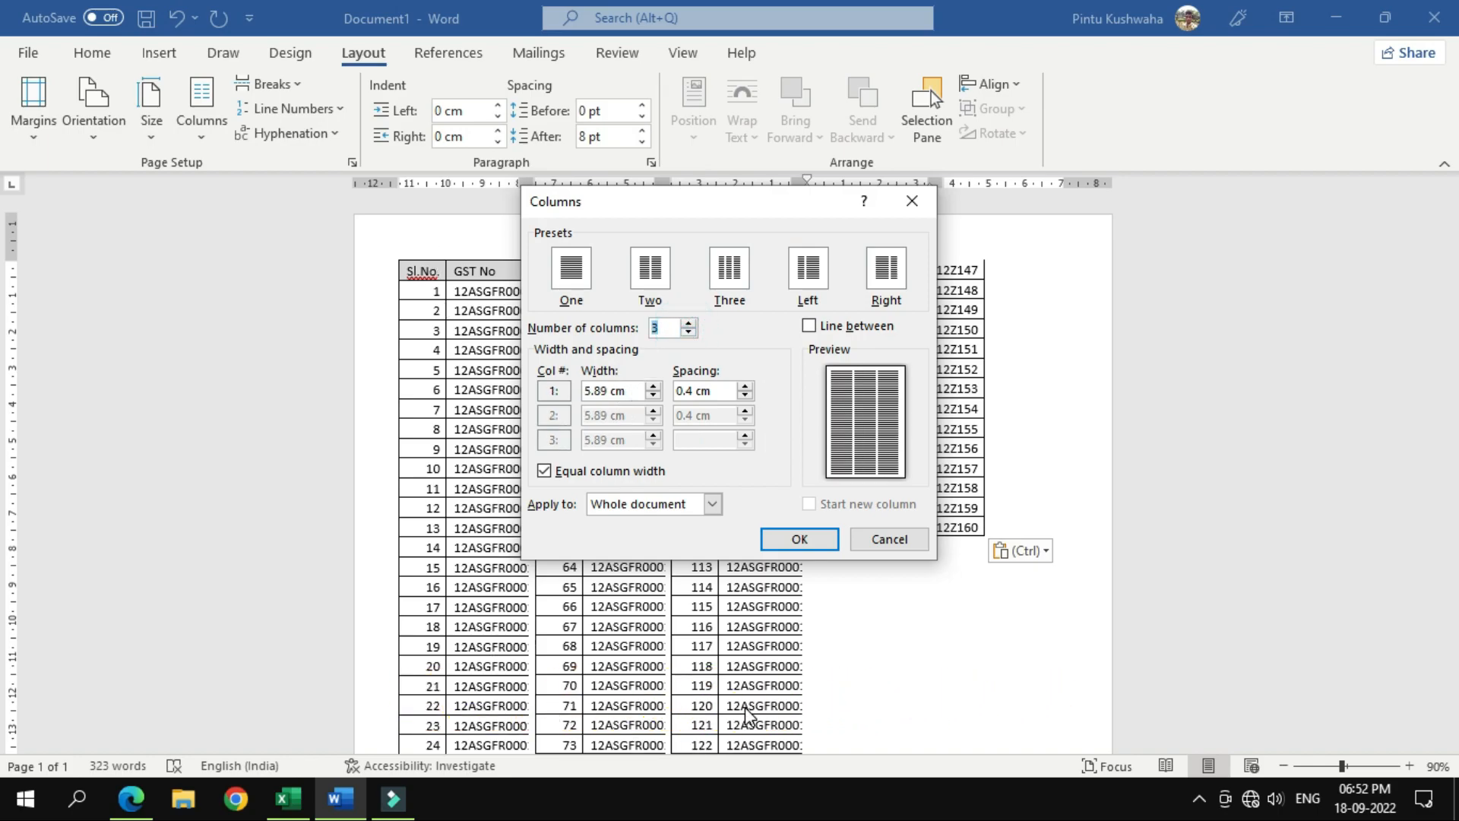
click(799, 538)
Step: Examine how the GST table flows across the columns and pages, down to its last row
scroll(781, 544, down, 3)
scroll(745, 606, up, 3)
scroll(745, 606, up, 10)
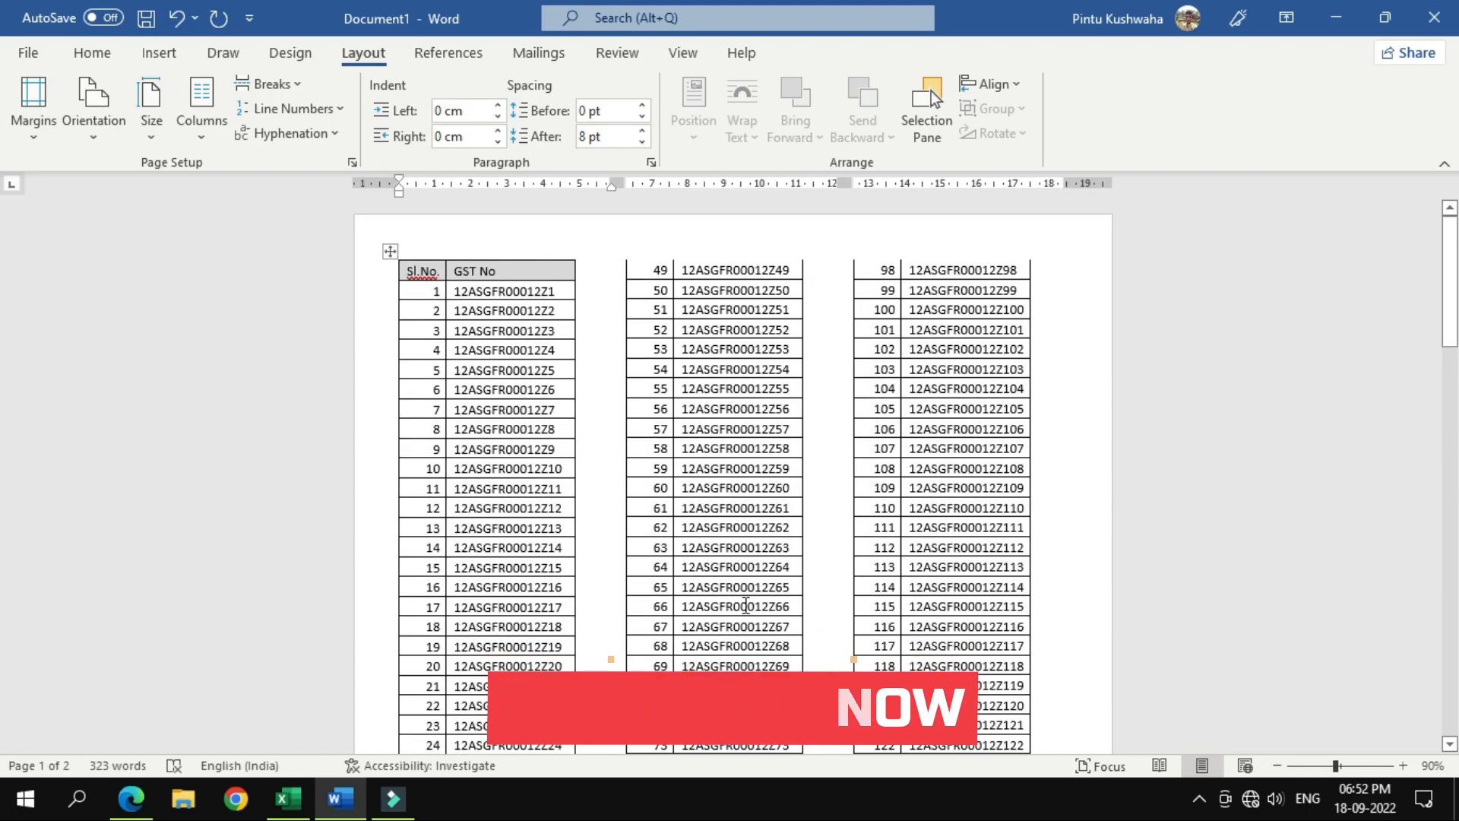
scroll(745, 606, down, 3)
scroll(746, 606, up, 3)
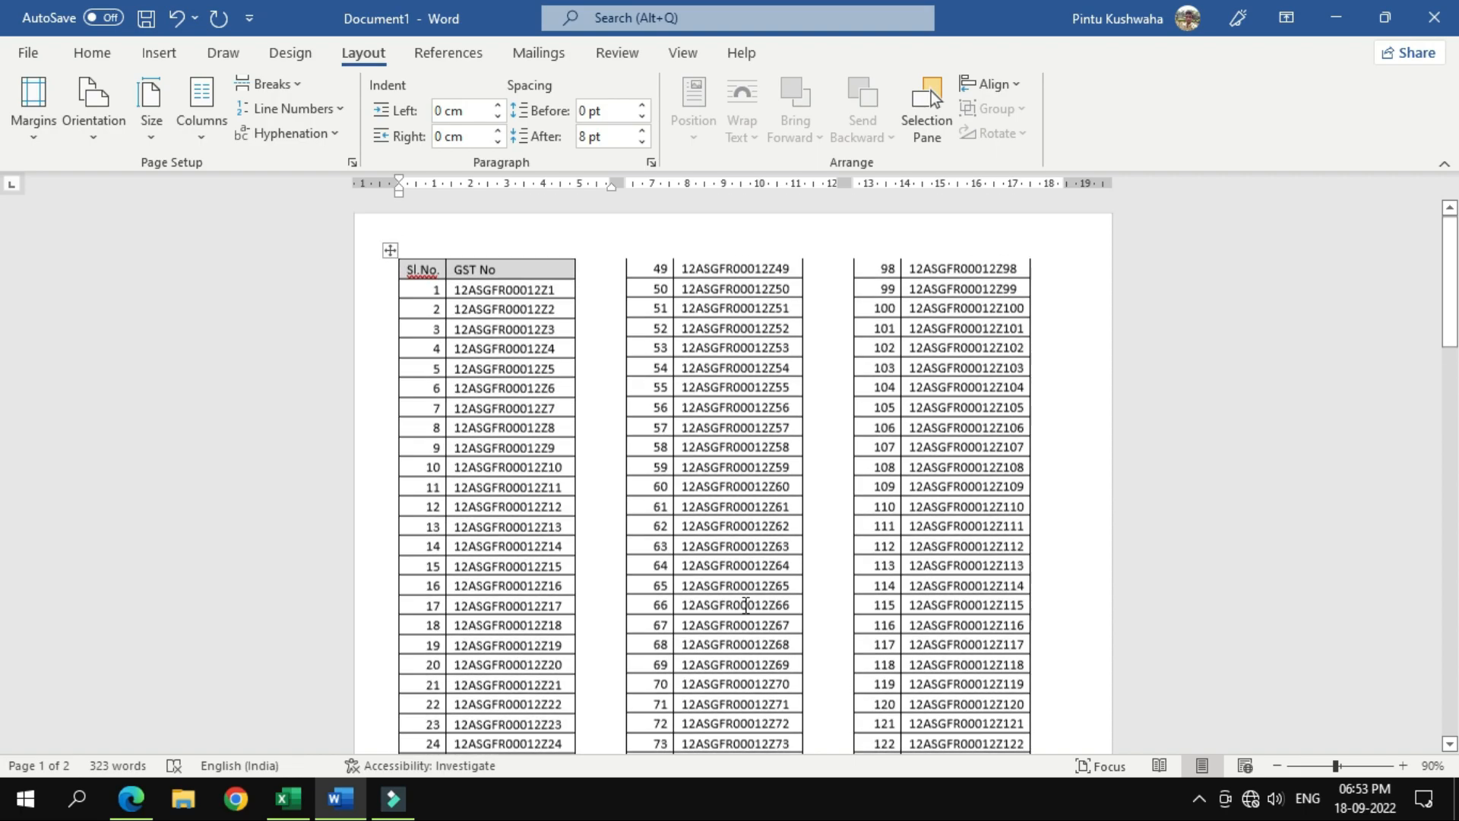
scroll(796, 654, down, 20)
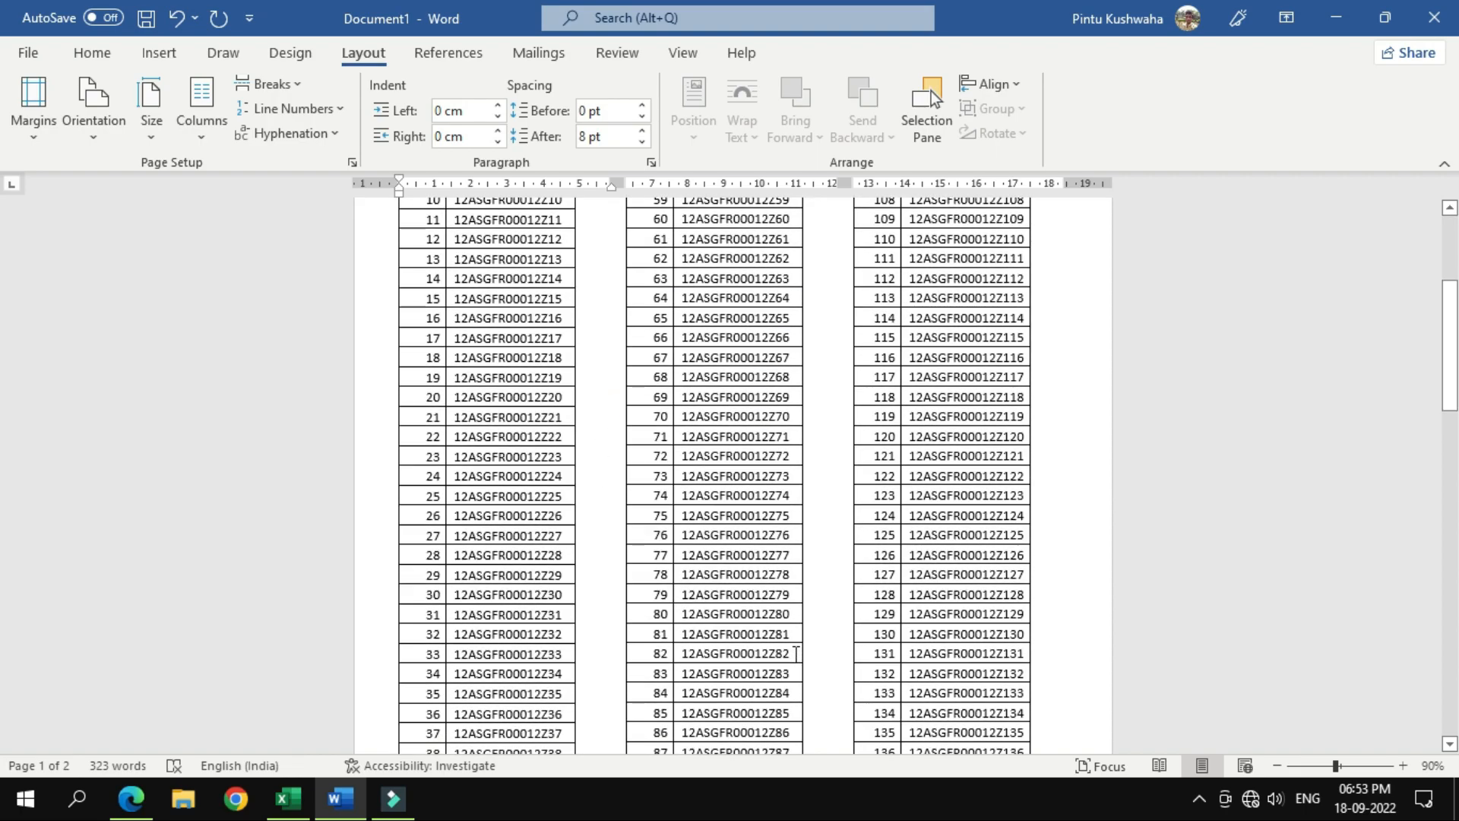
click(685, 557)
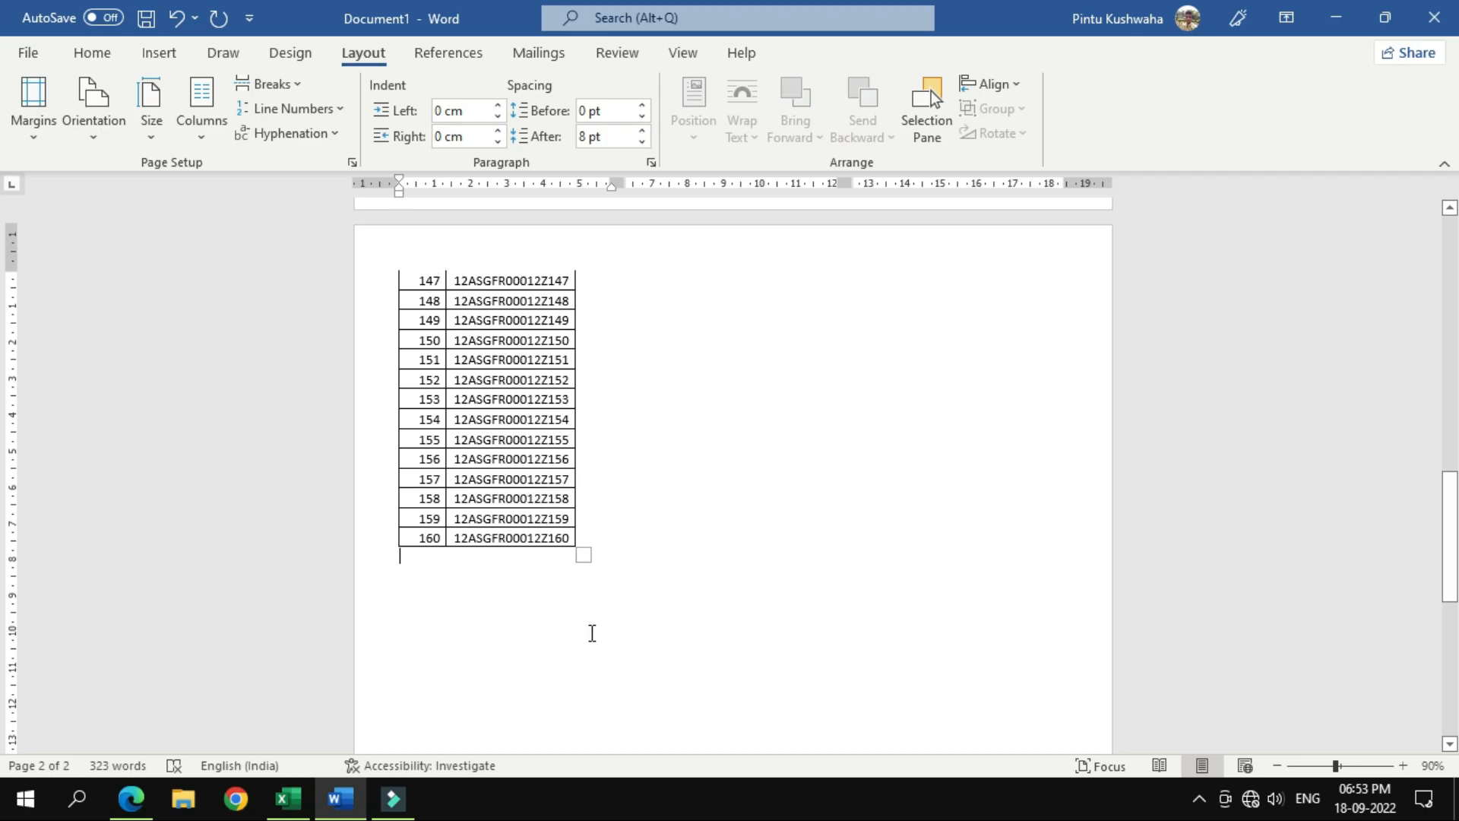
scroll(592, 633, up, 20)
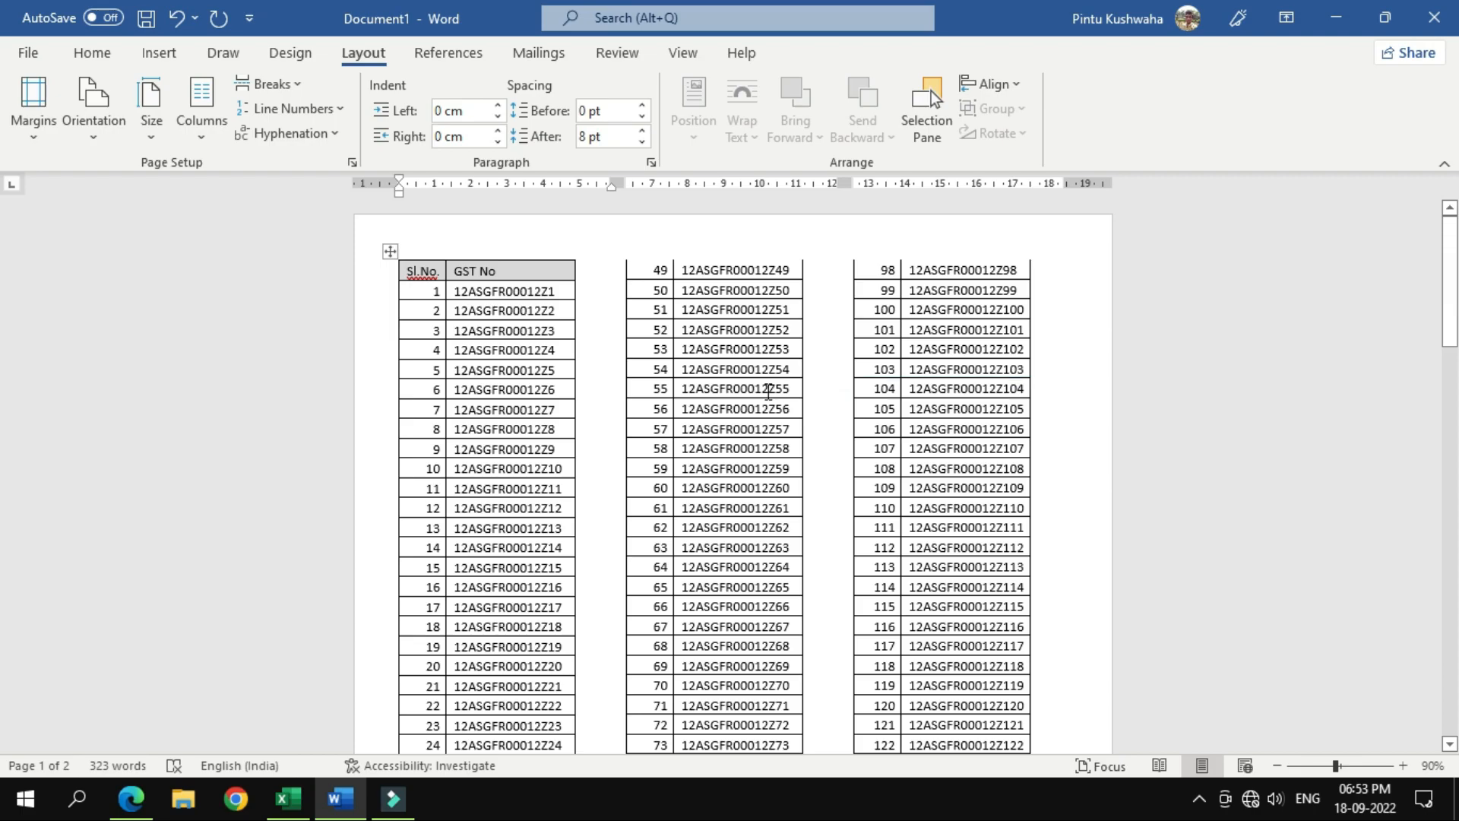
Step: Apply all borders to the entire GST table and check its row lines across the columns and pages
click(390, 249)
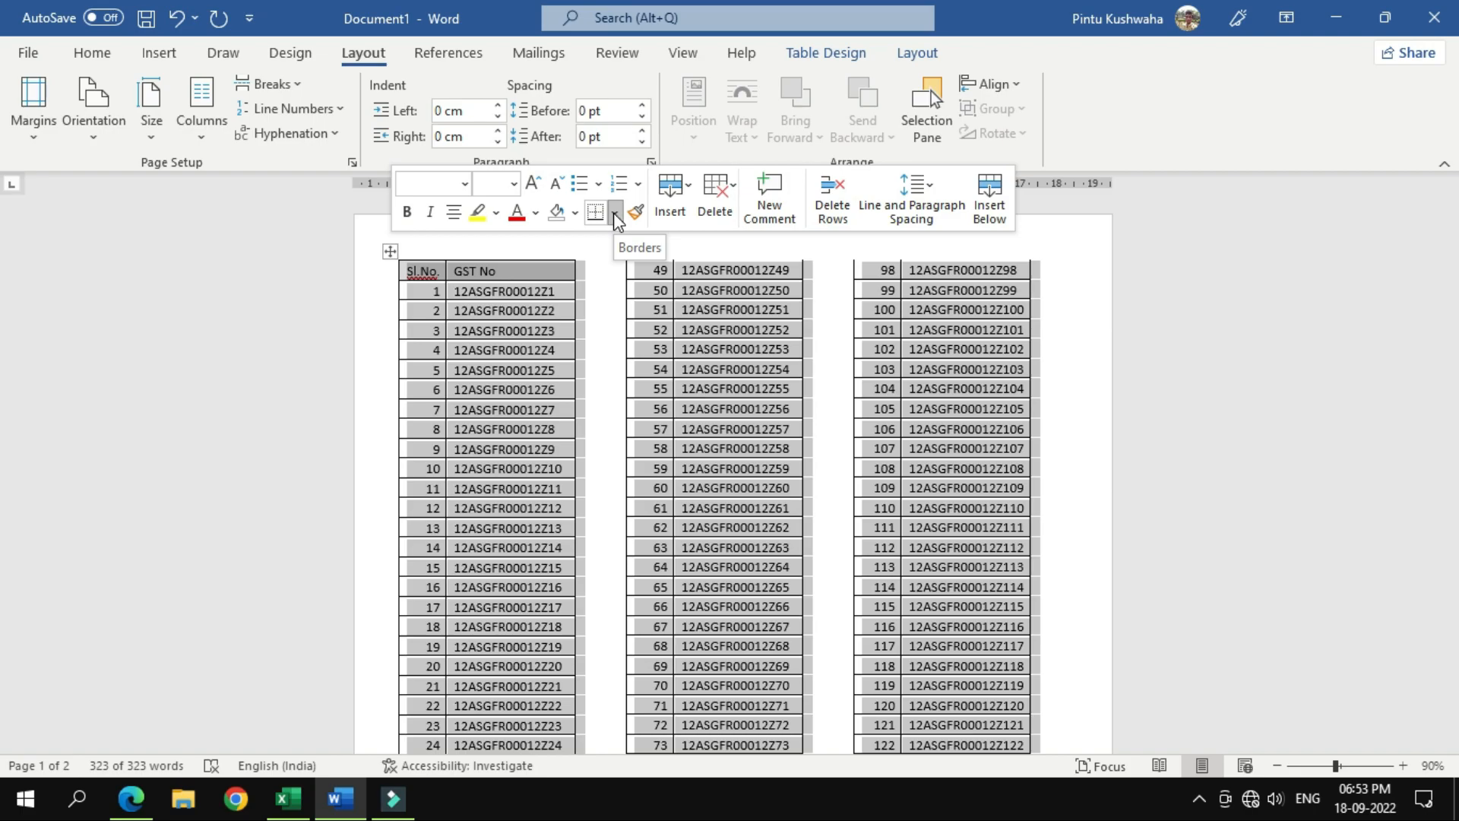
click(94, 52)
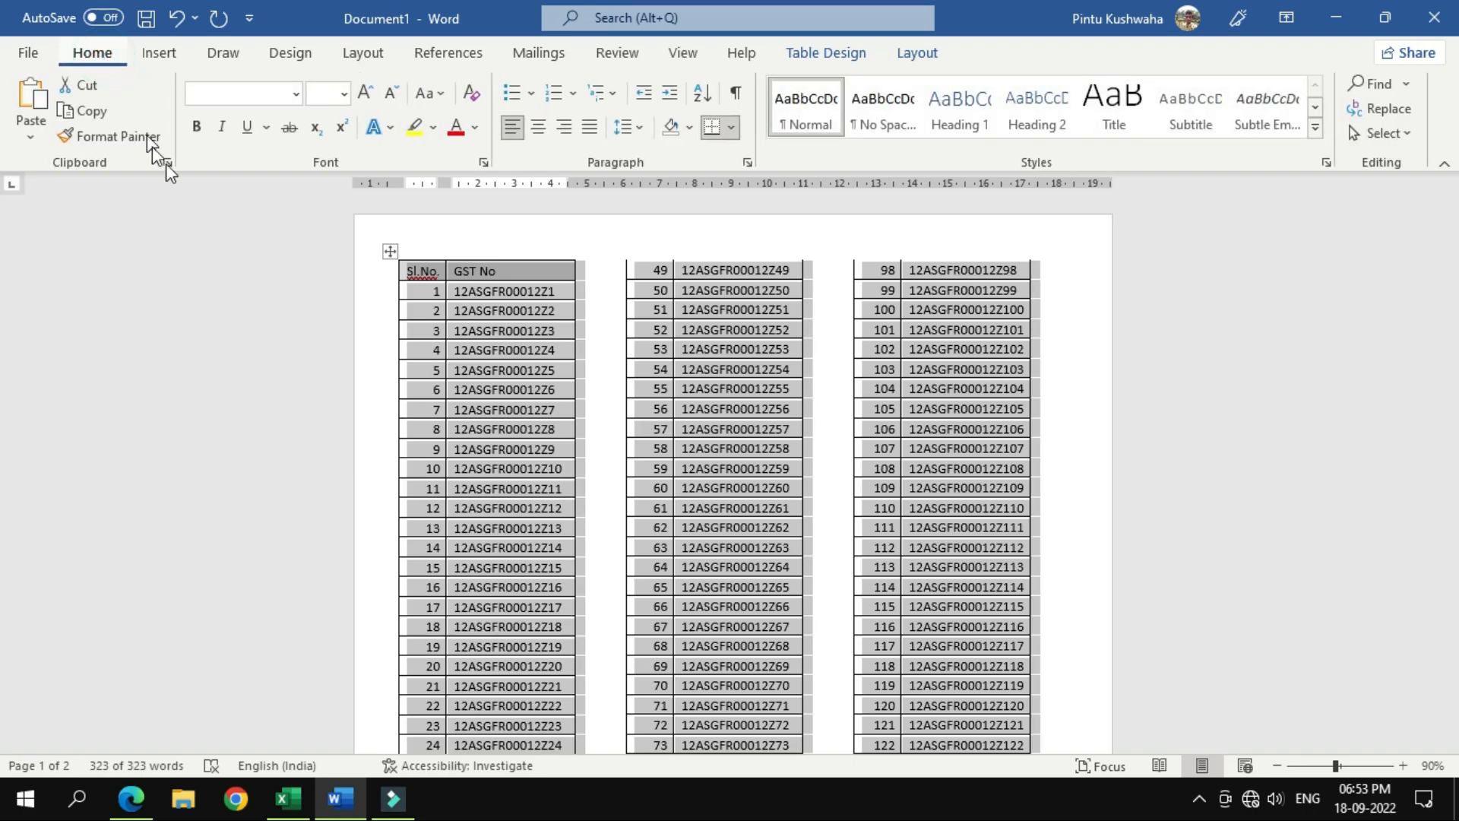
click(734, 130)
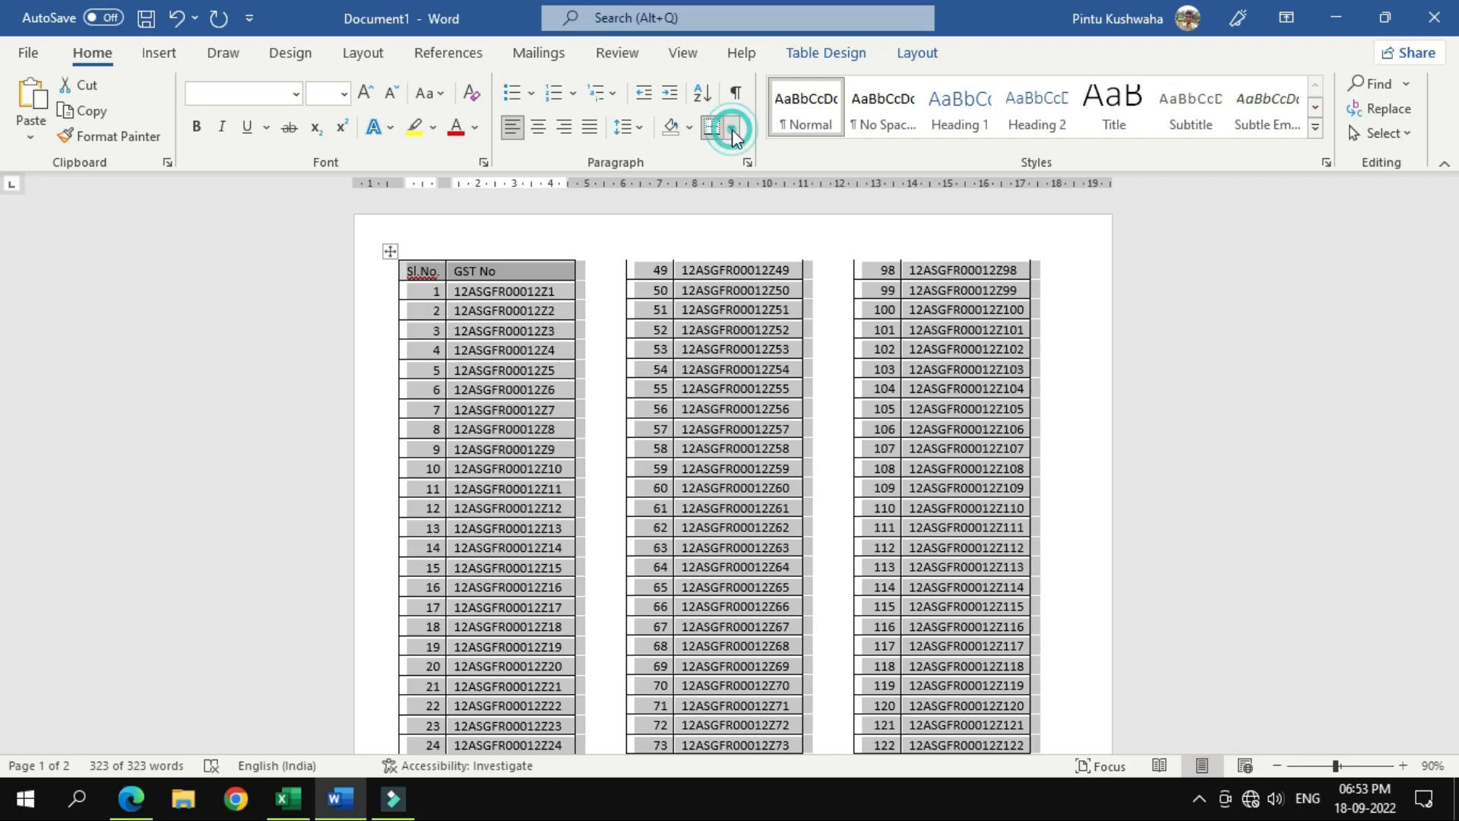
click(760, 289)
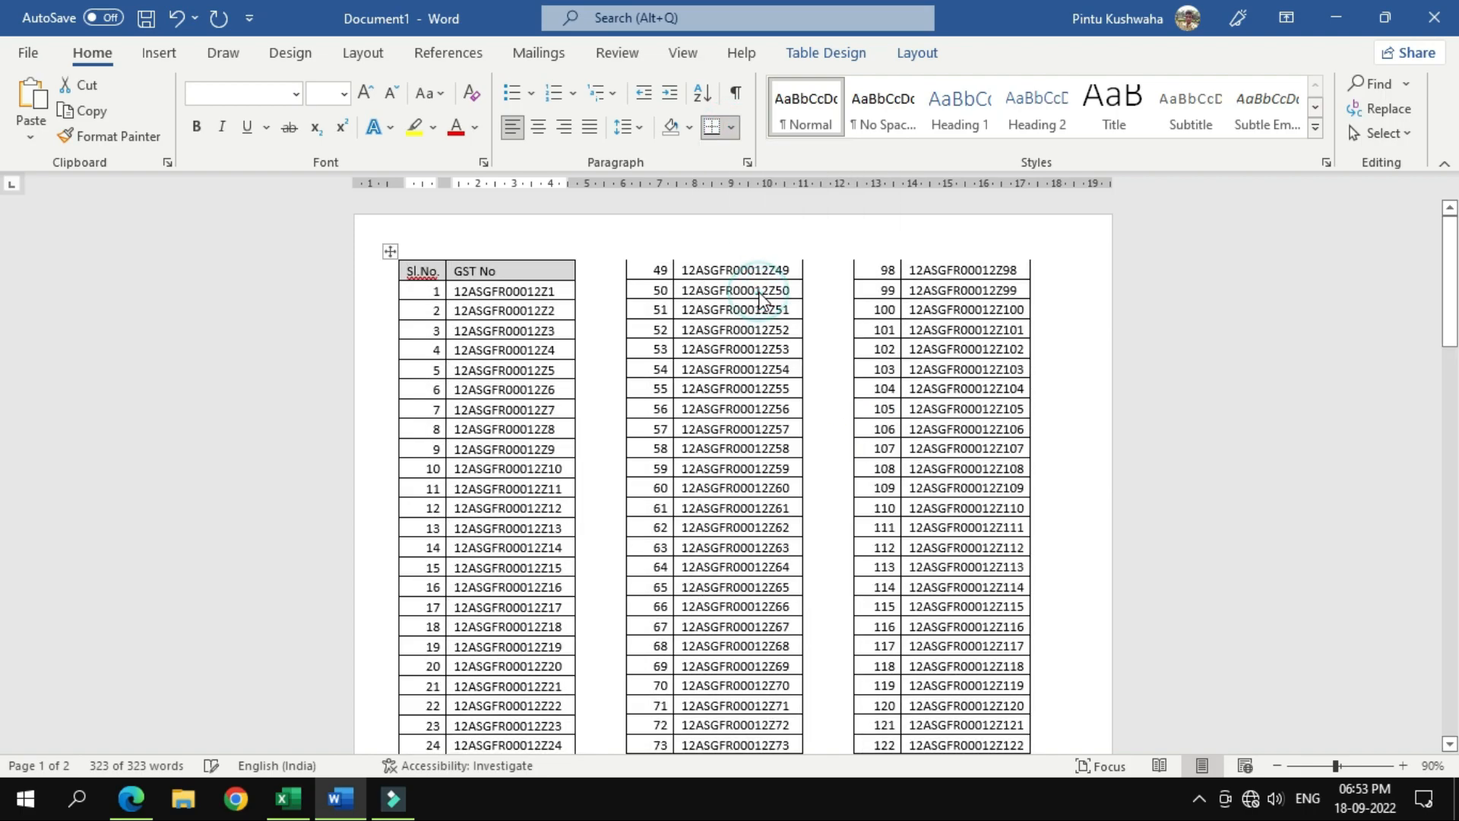
click(734, 131)
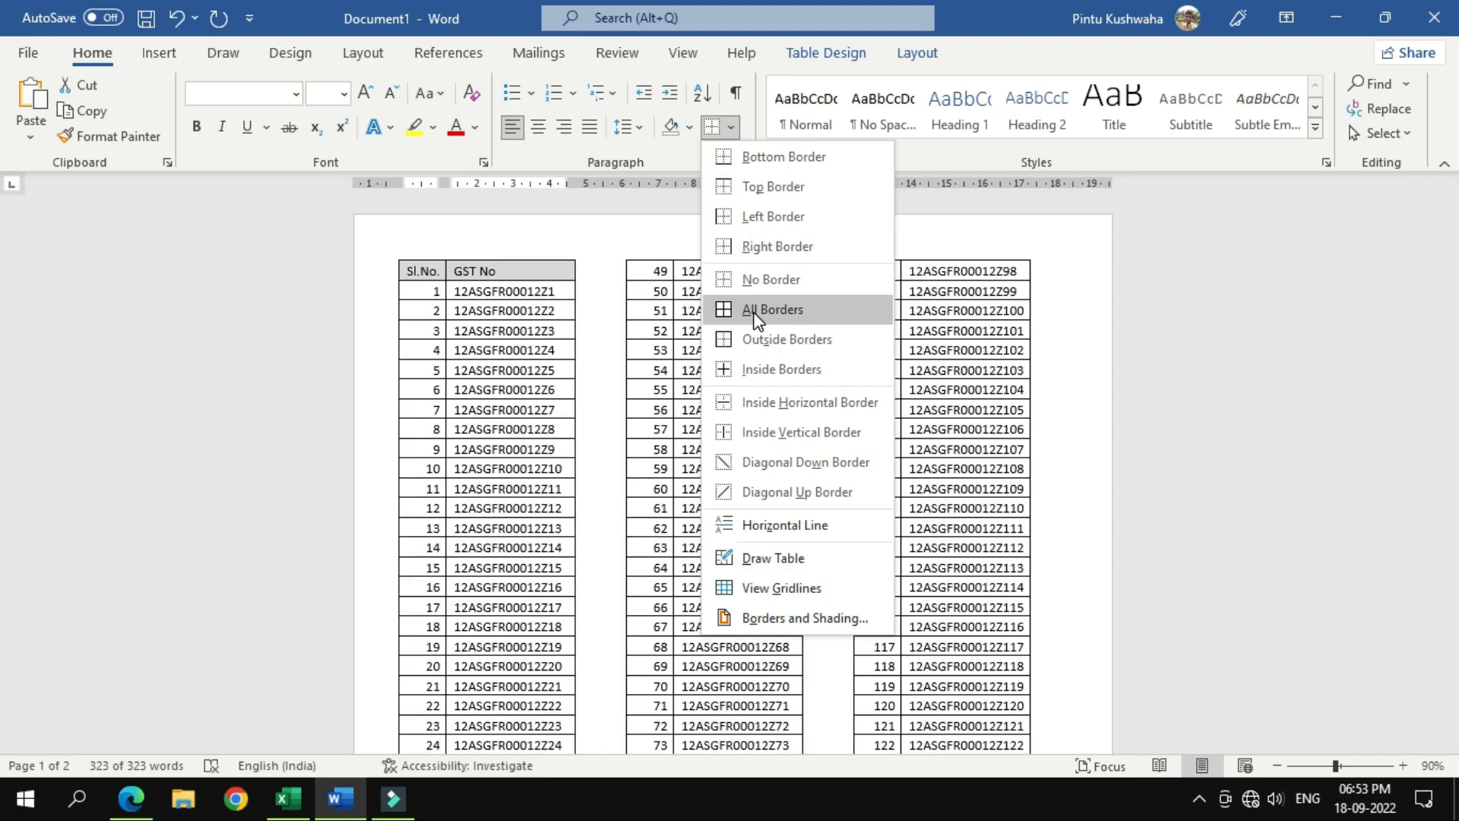
click(756, 310)
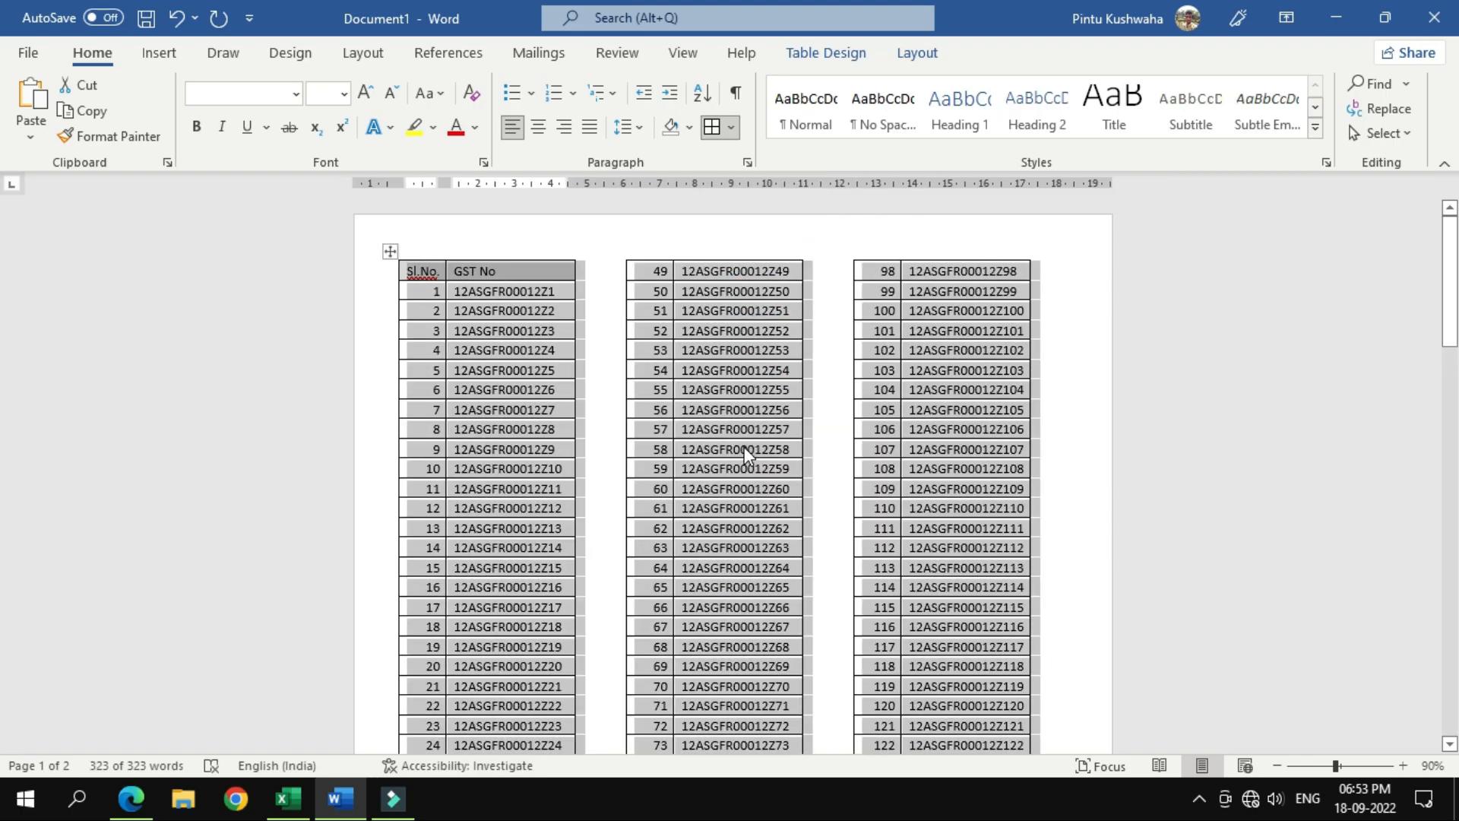
scroll(749, 456, down, 10)
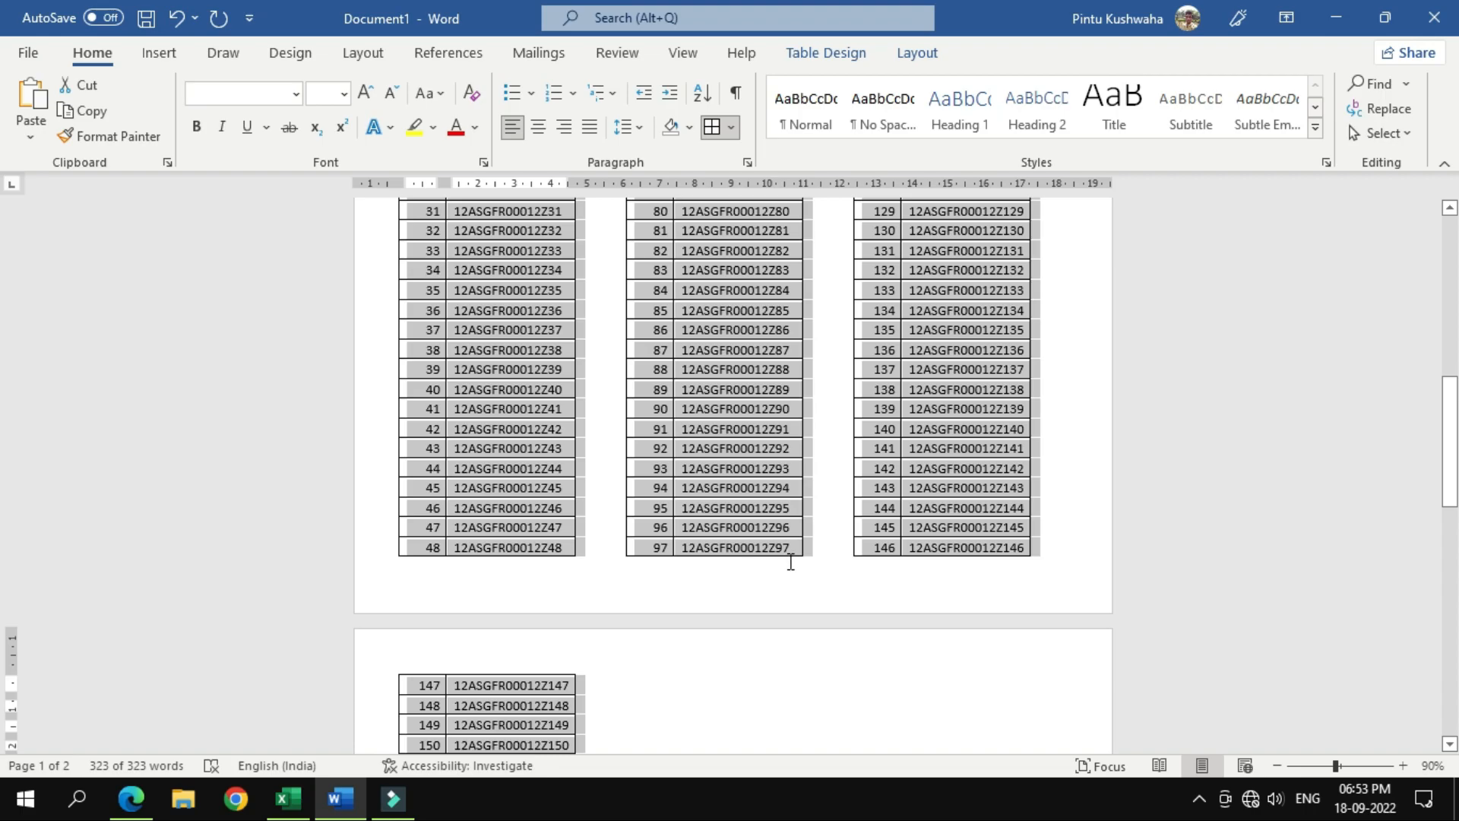
scroll(794, 555, up, 10)
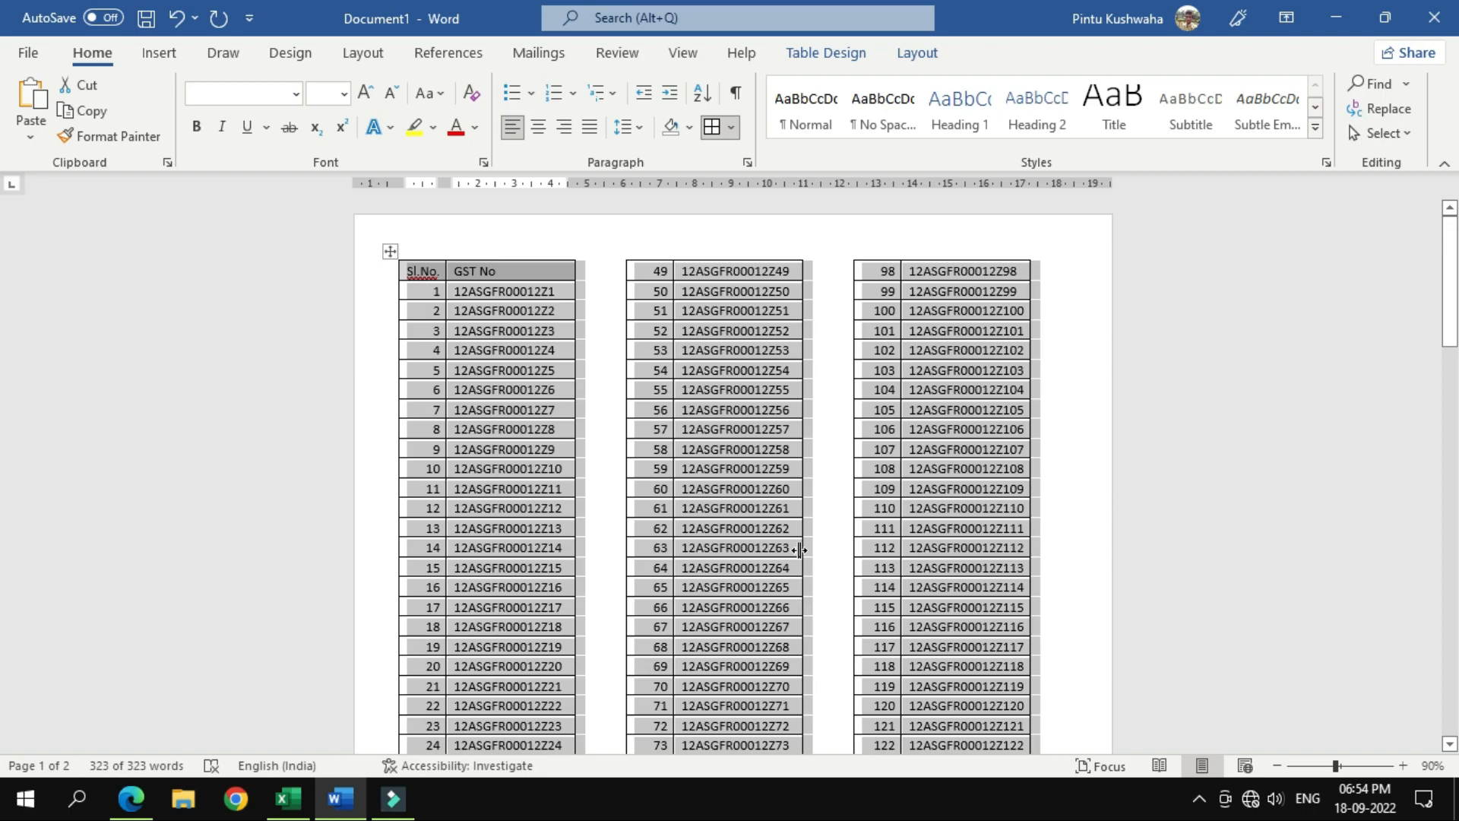
click(837, 530)
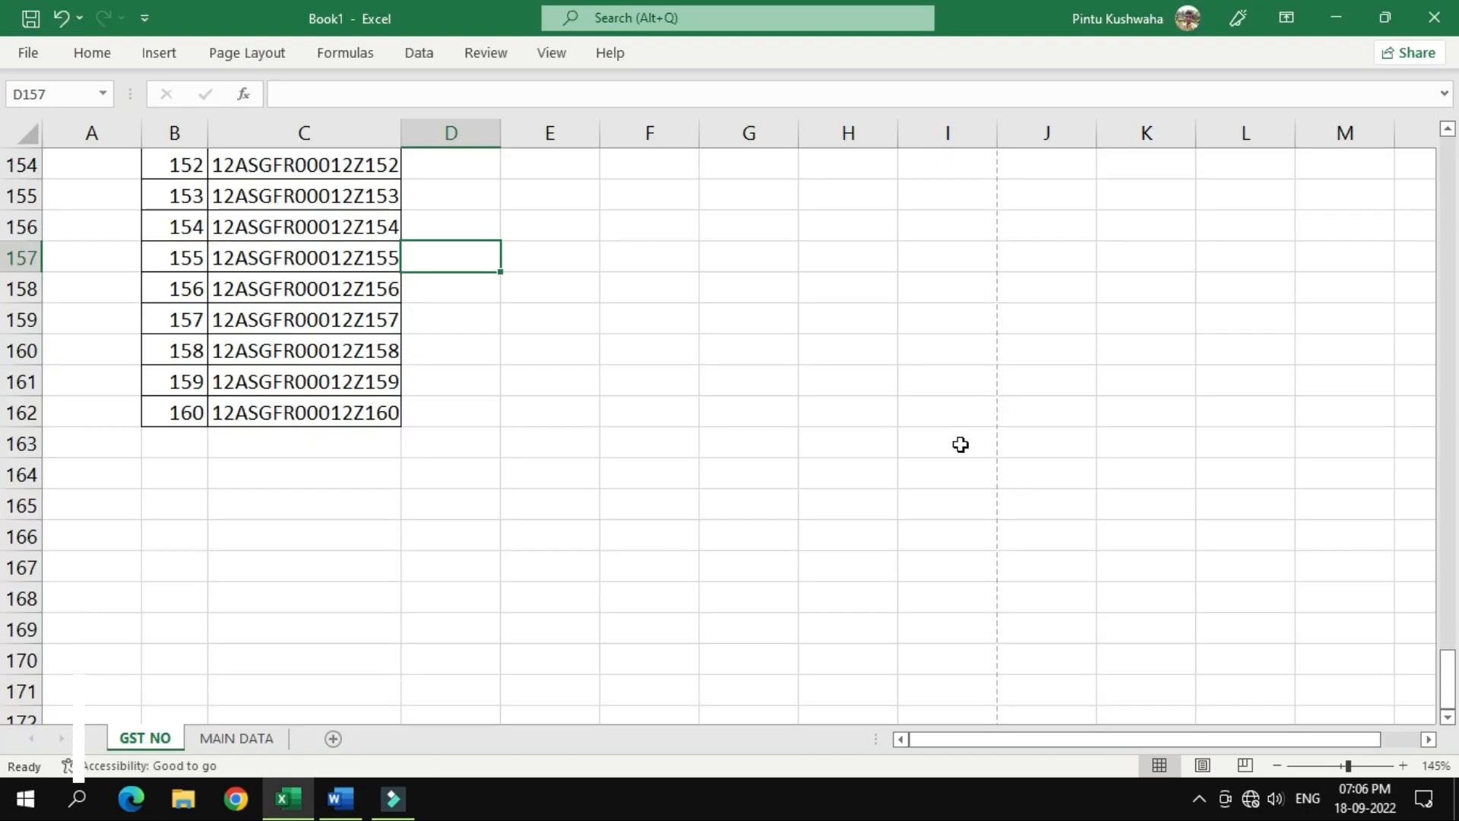
Step: Switch to the Book1 workbook in Excel and preview how the wide MAIN DATA sheet prints
scroll(483, 492, up, 4)
scroll(483, 492, down, 4)
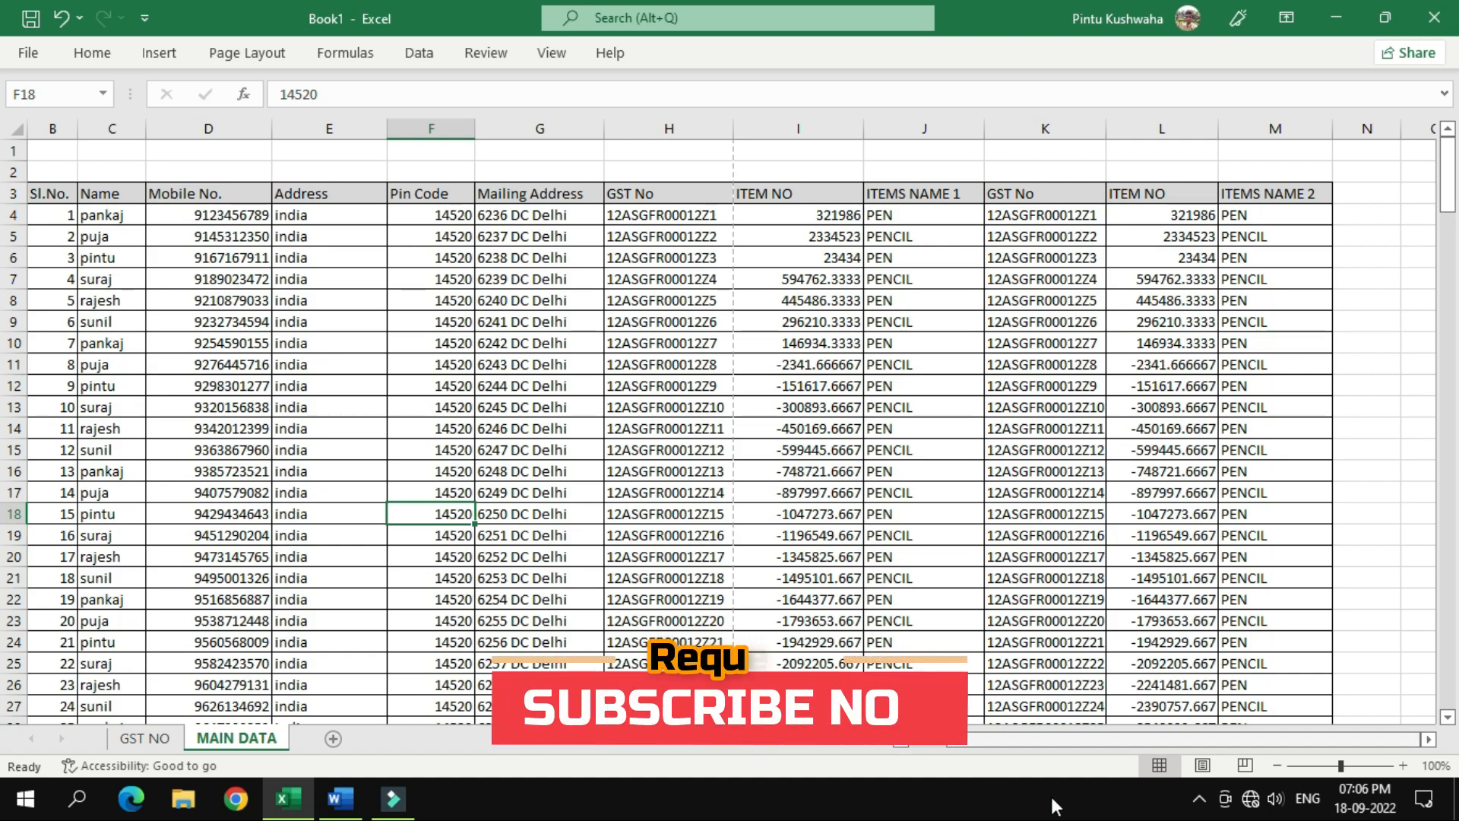
drag(1107, 740, 1063, 740)
click(522, 388)
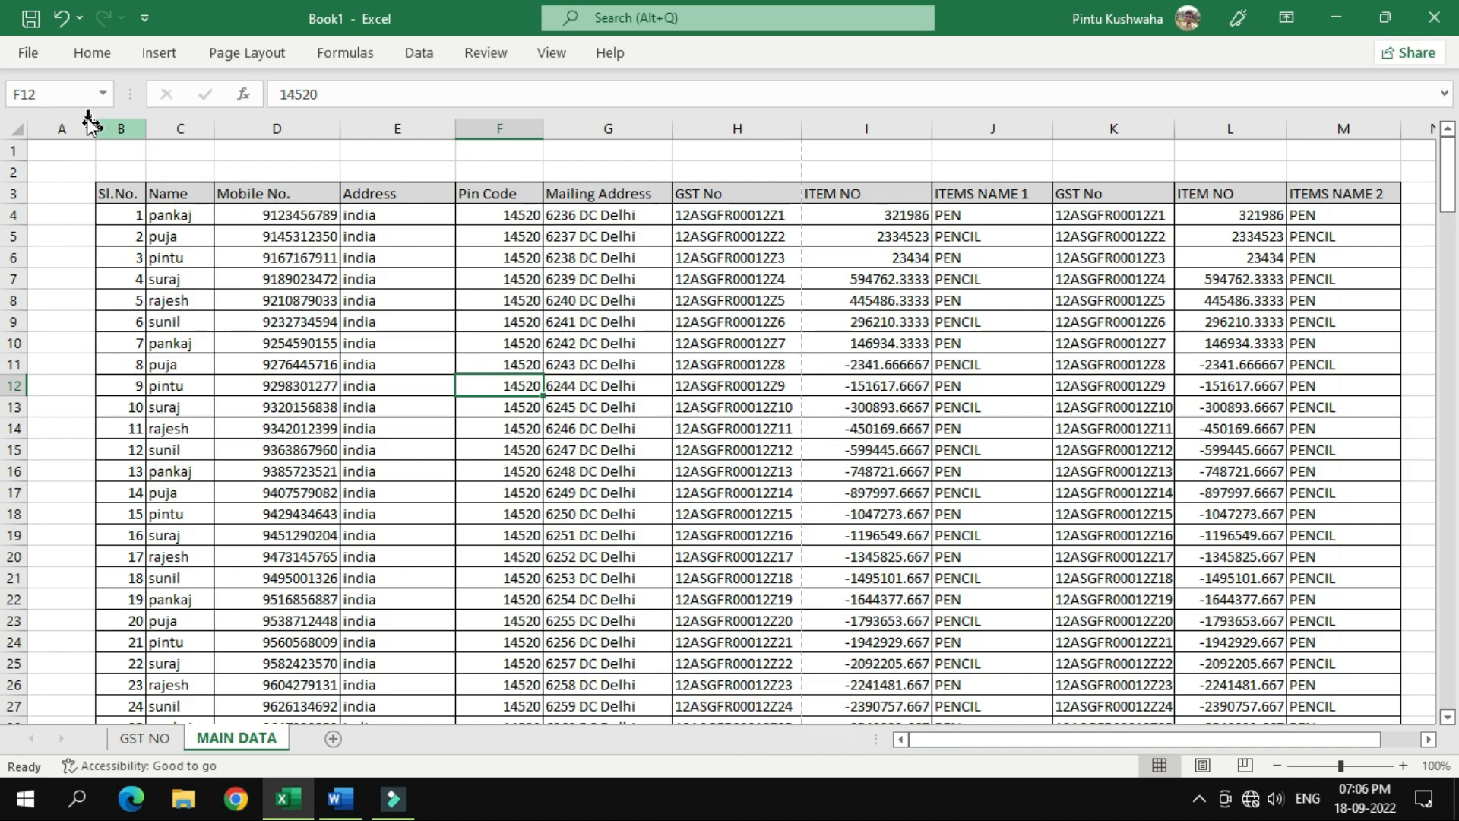
click(31, 52)
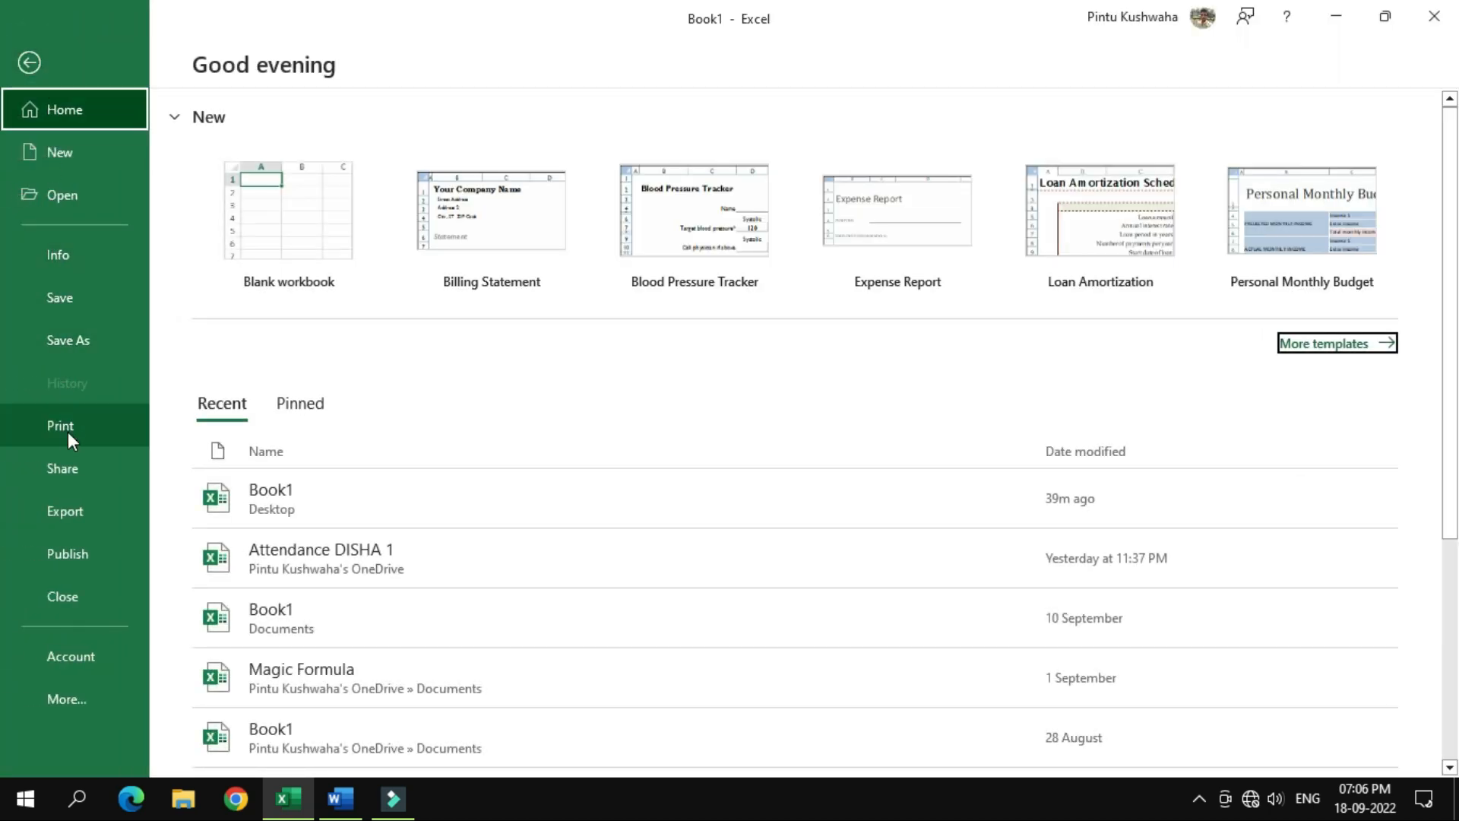
click(67, 432)
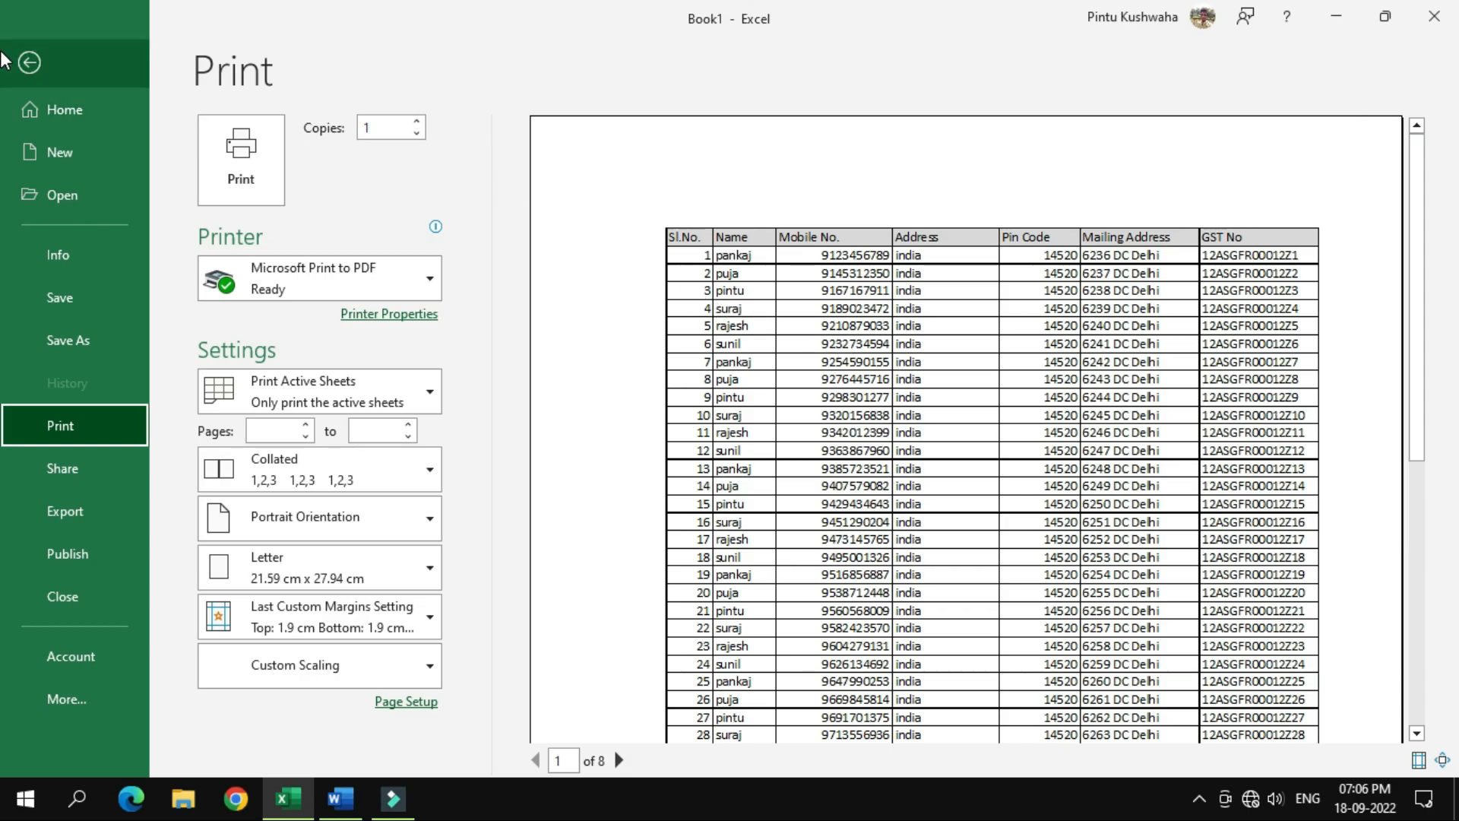
click(29, 63)
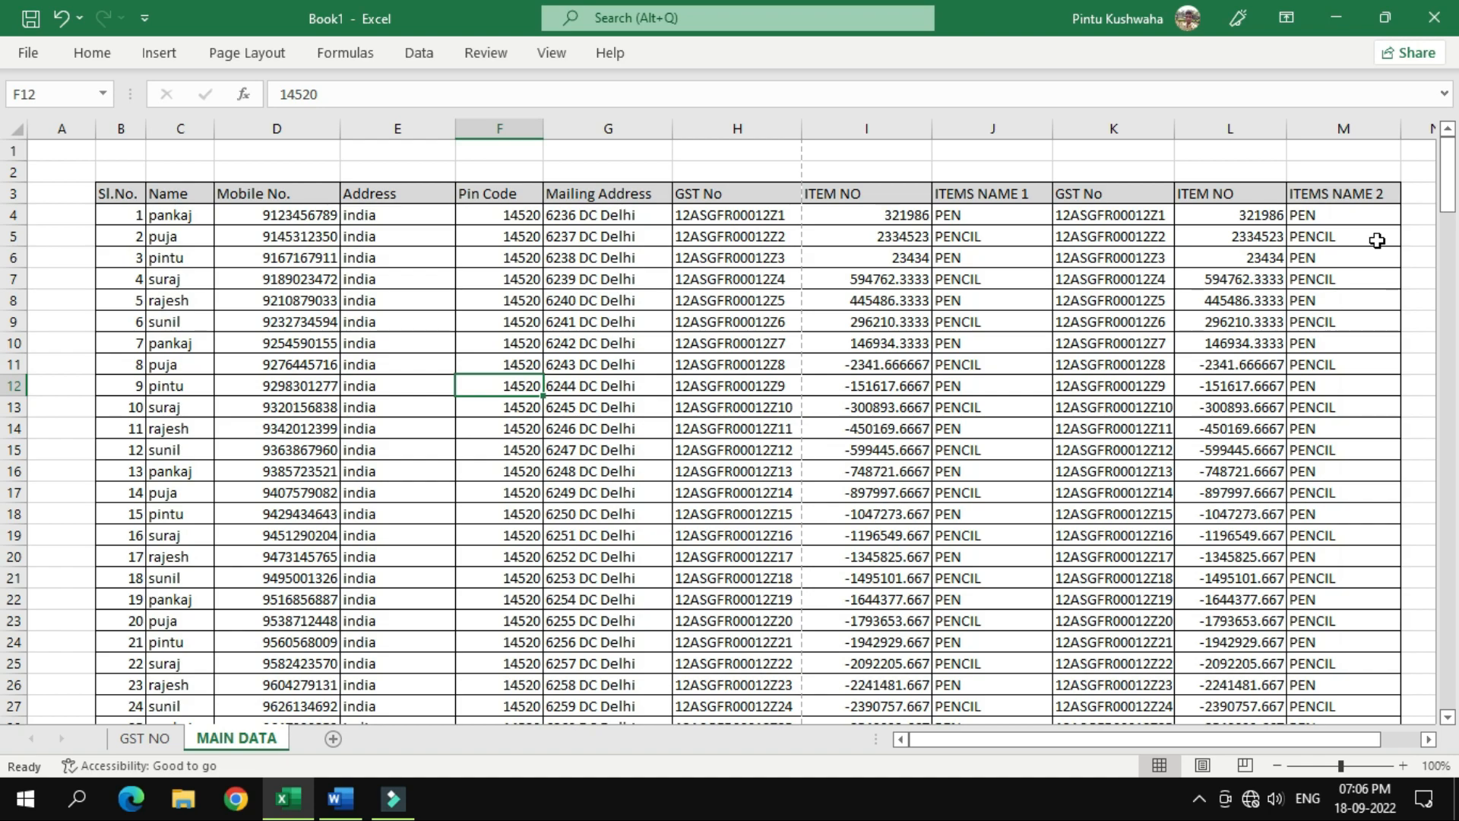
Step: Set the MAIN DATA sheet's print orientation to landscape and its paper size to A4
click(29, 52)
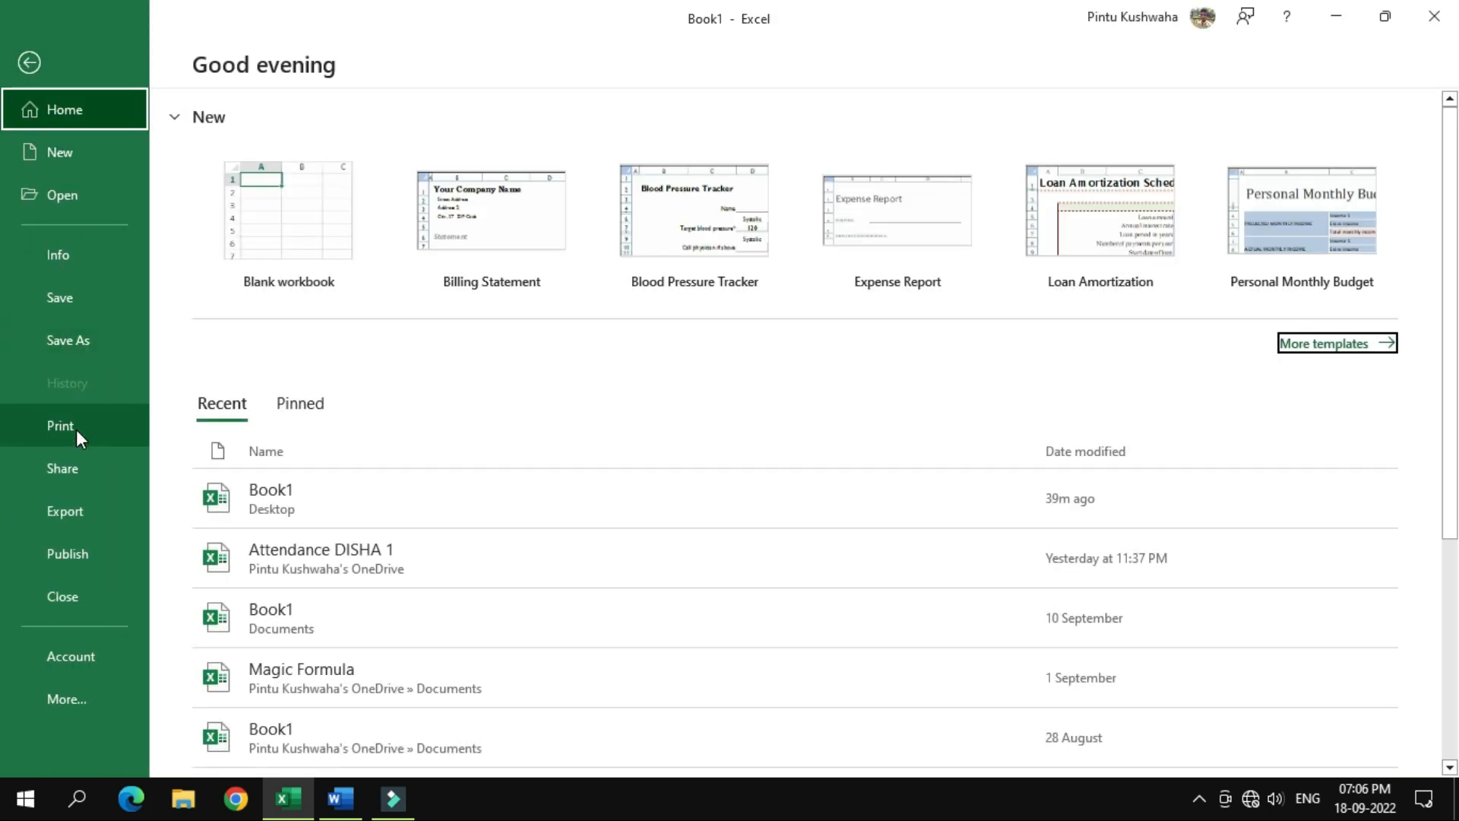
click(76, 430)
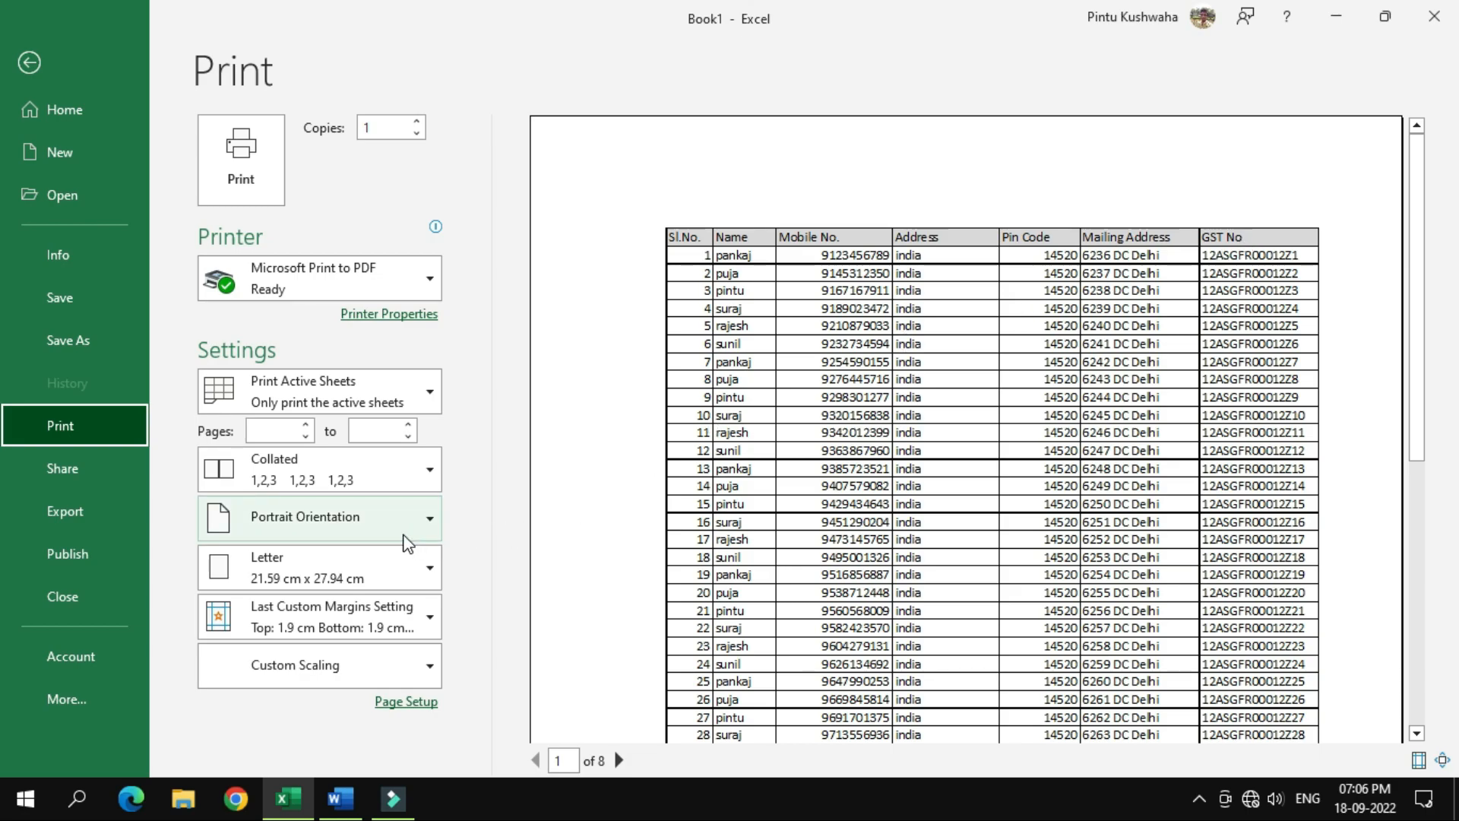
click(407, 540)
click(369, 639)
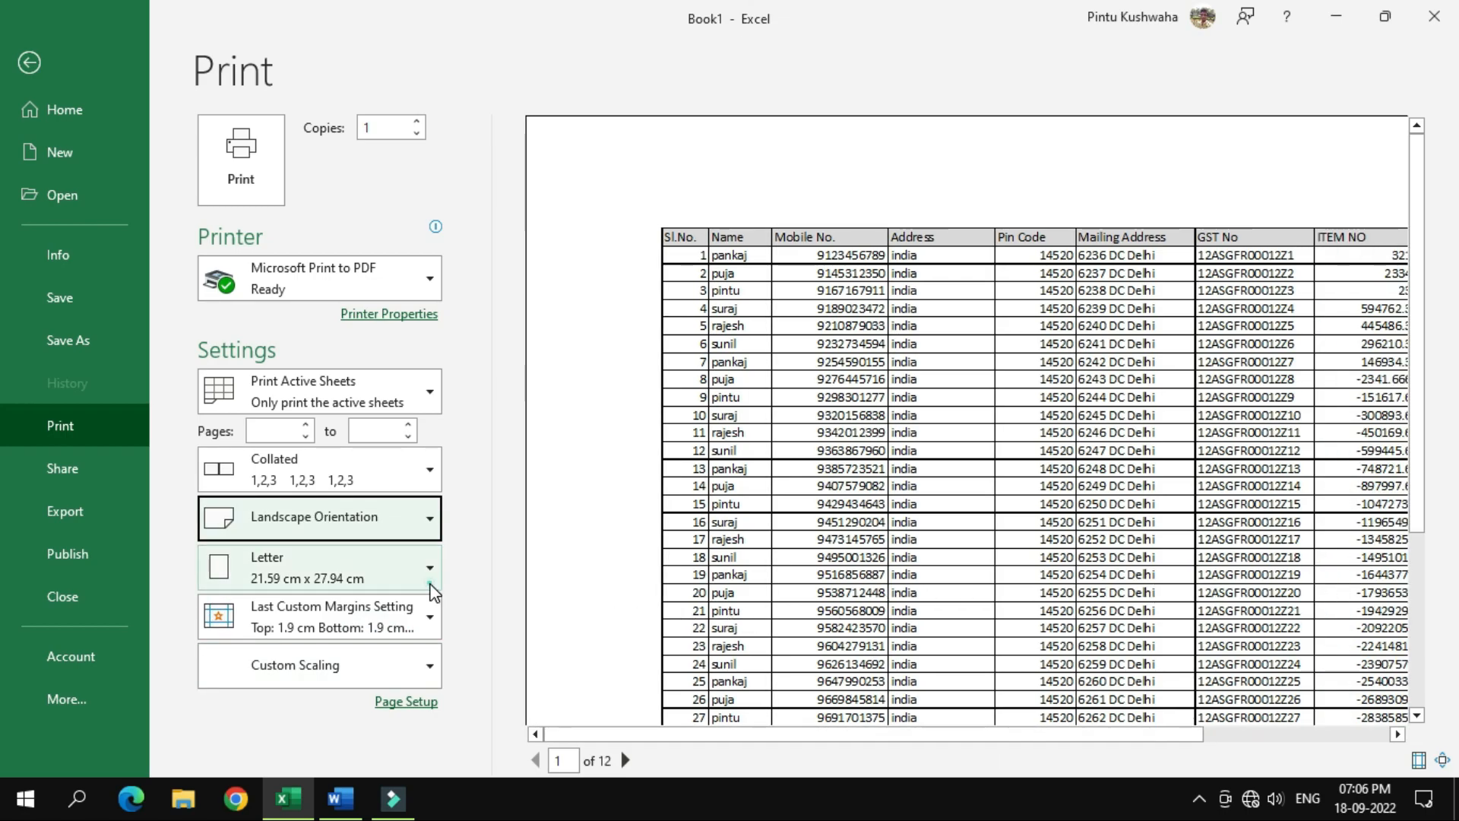
click(429, 589)
click(368, 376)
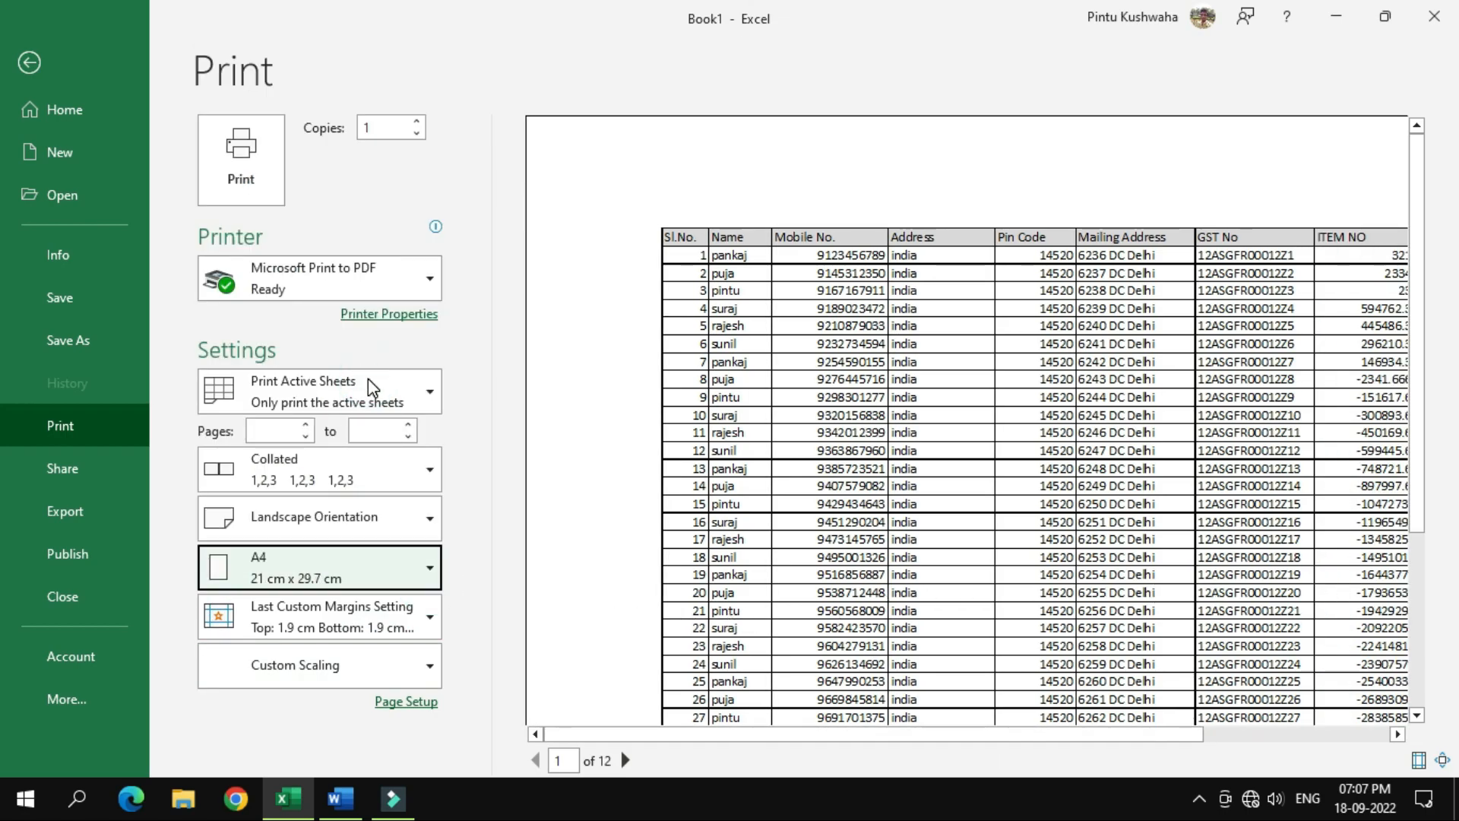
Step: Set the print scaling in Page Setup to fit 1 page wide by 6 tall
drag(1078, 734, 1406, 578)
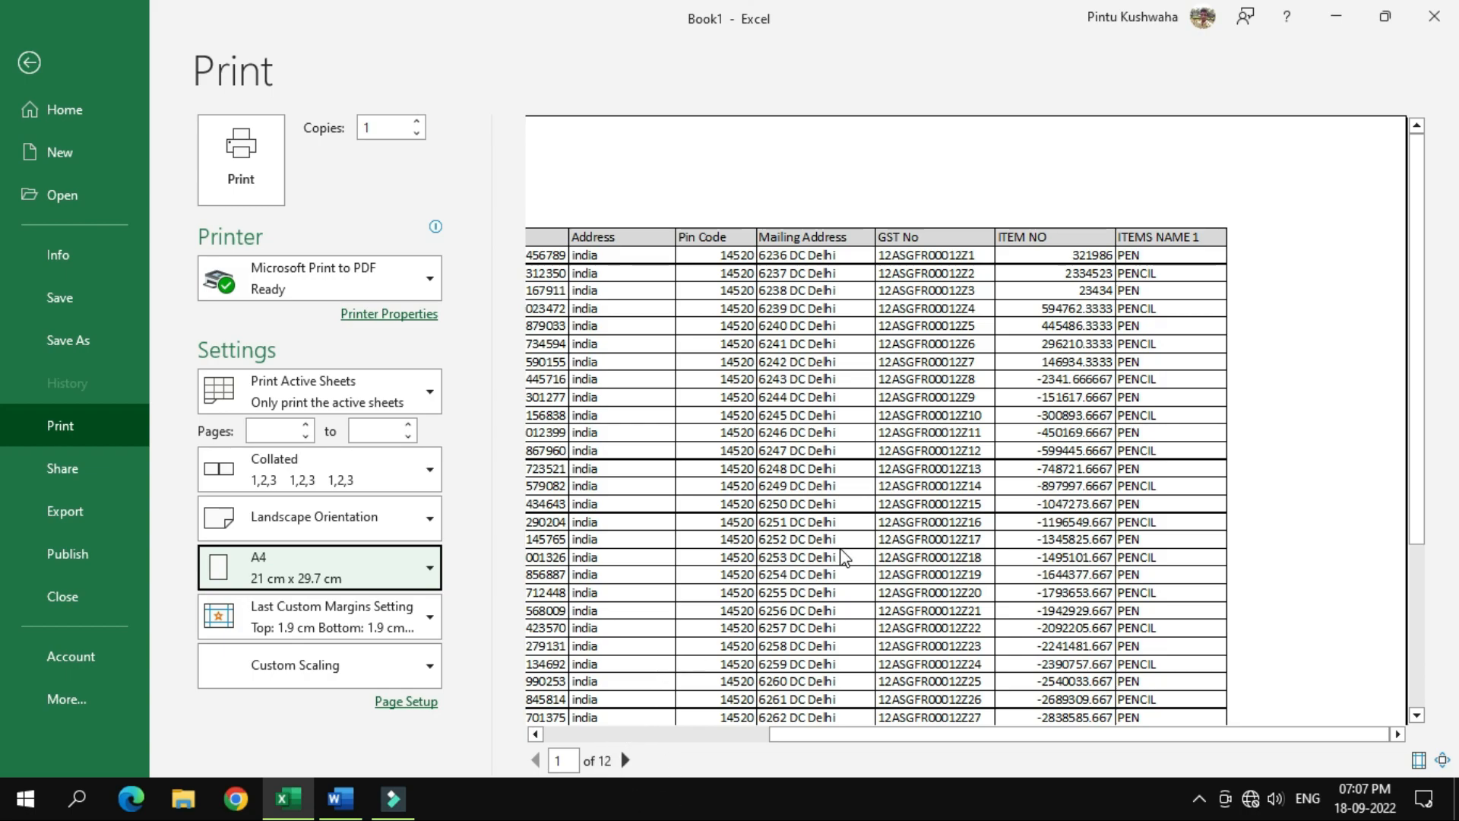
scroll(843, 558, down, 5)
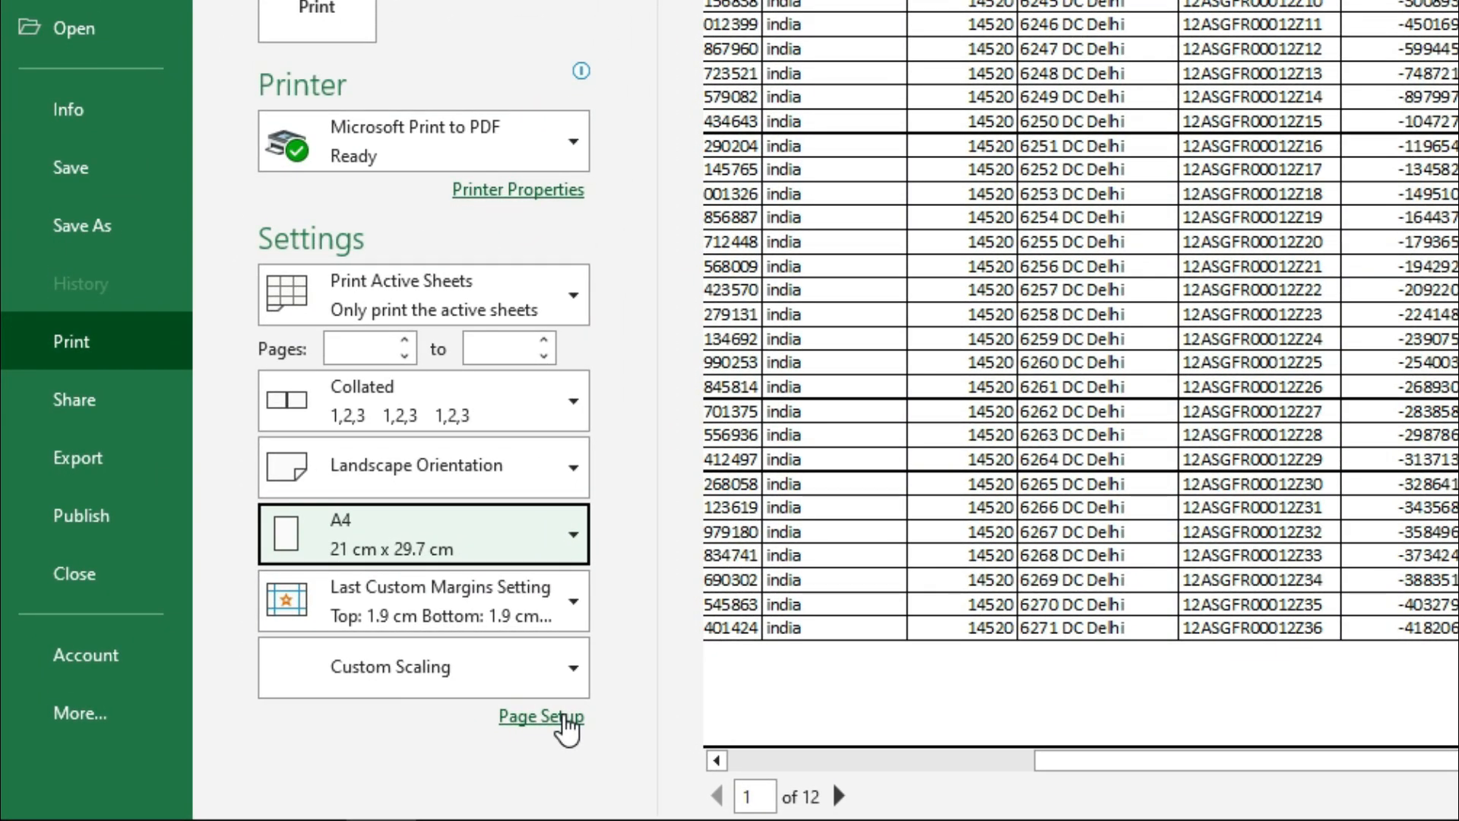
click(566, 716)
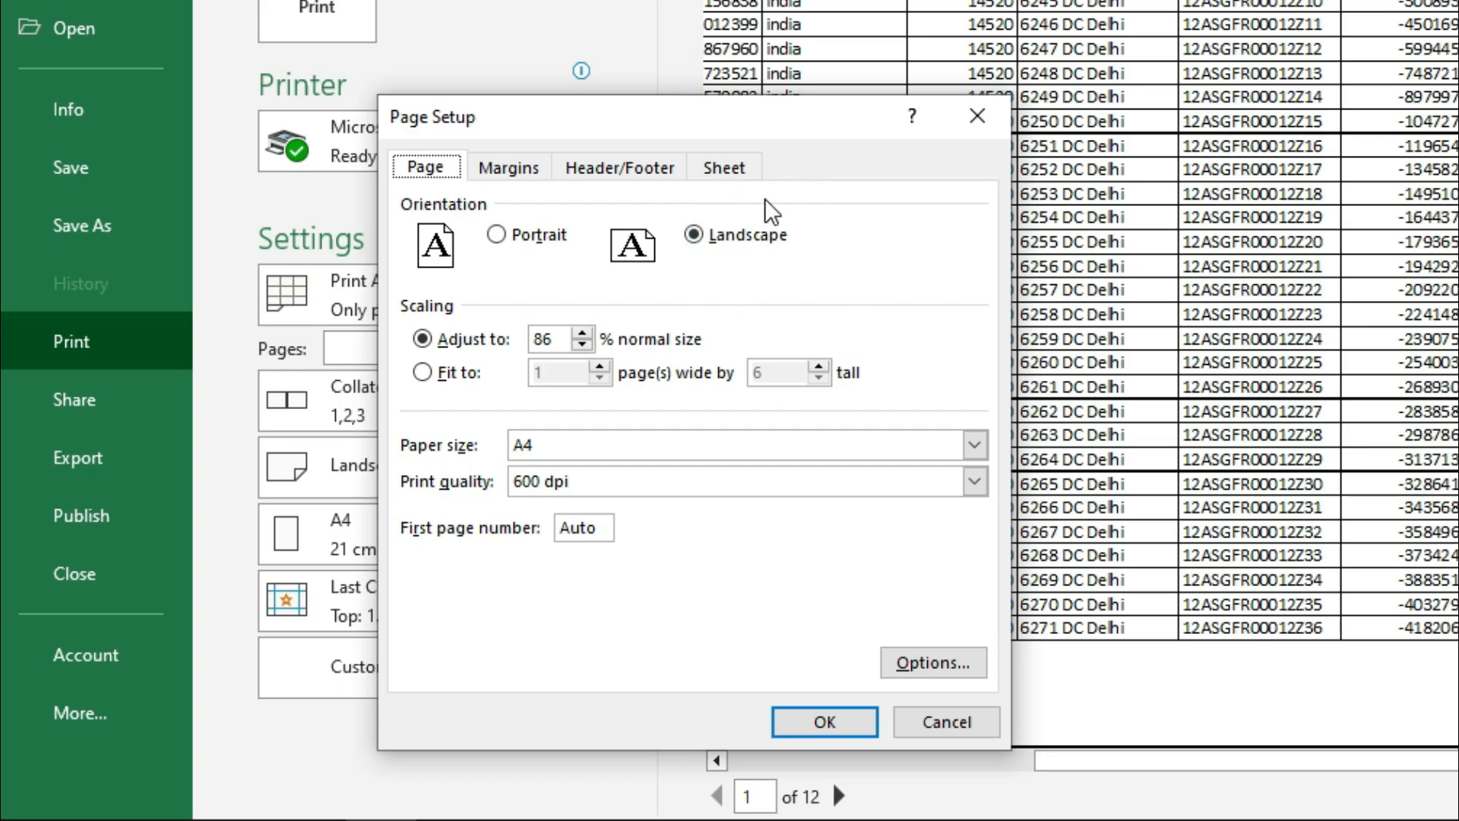
click(423, 372)
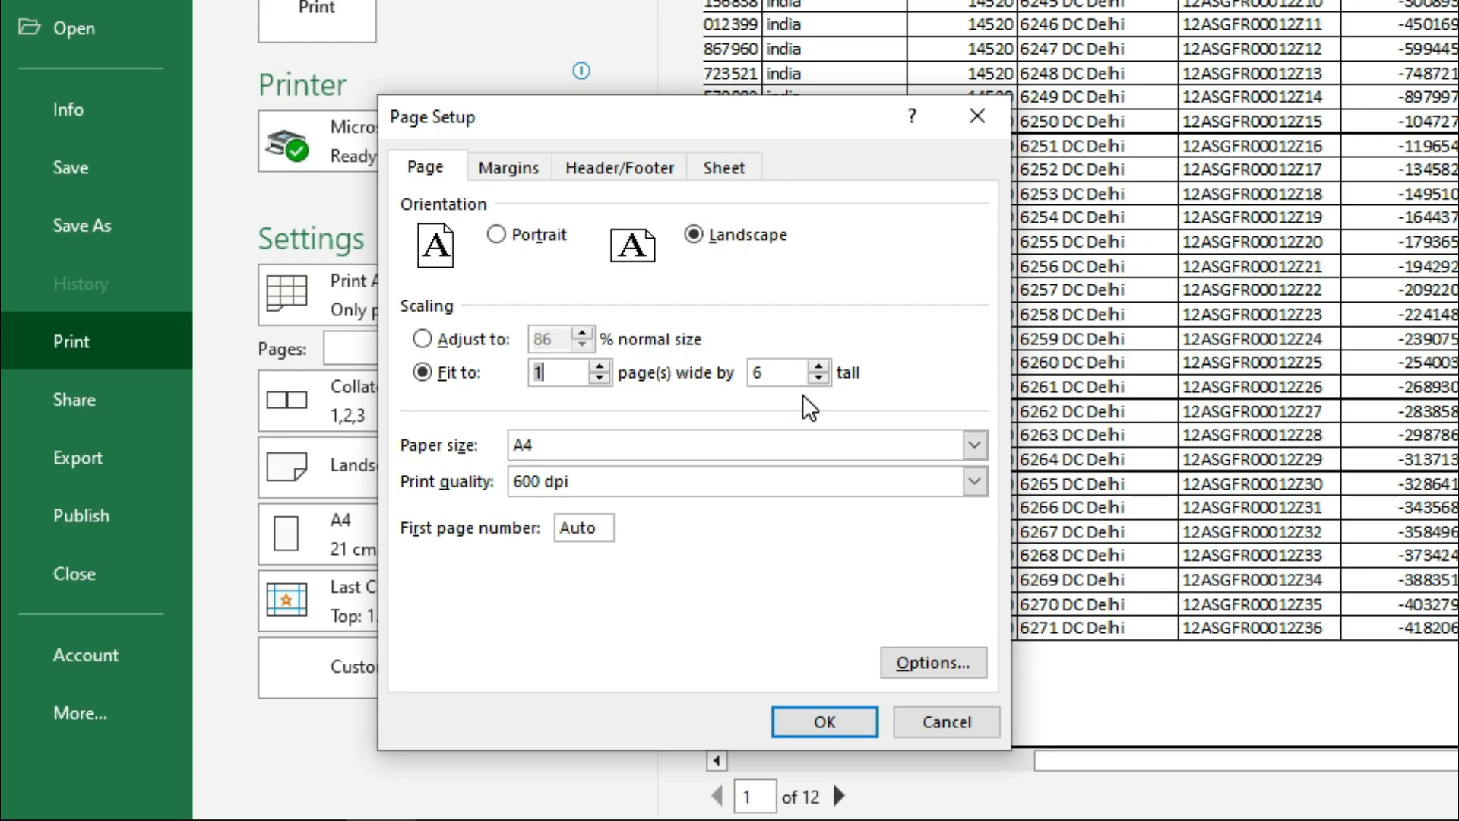
click(763, 372)
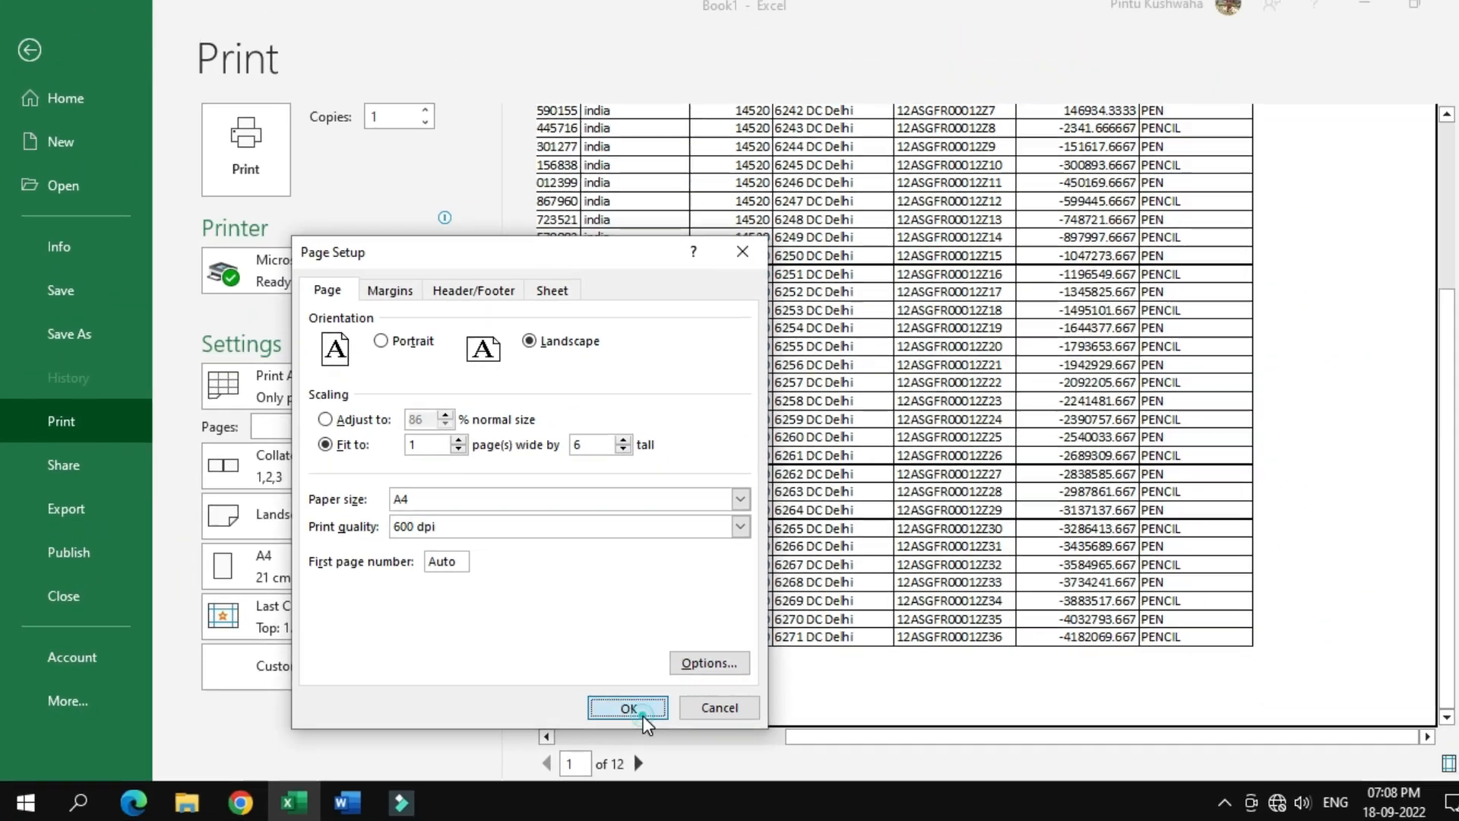
click(795, 723)
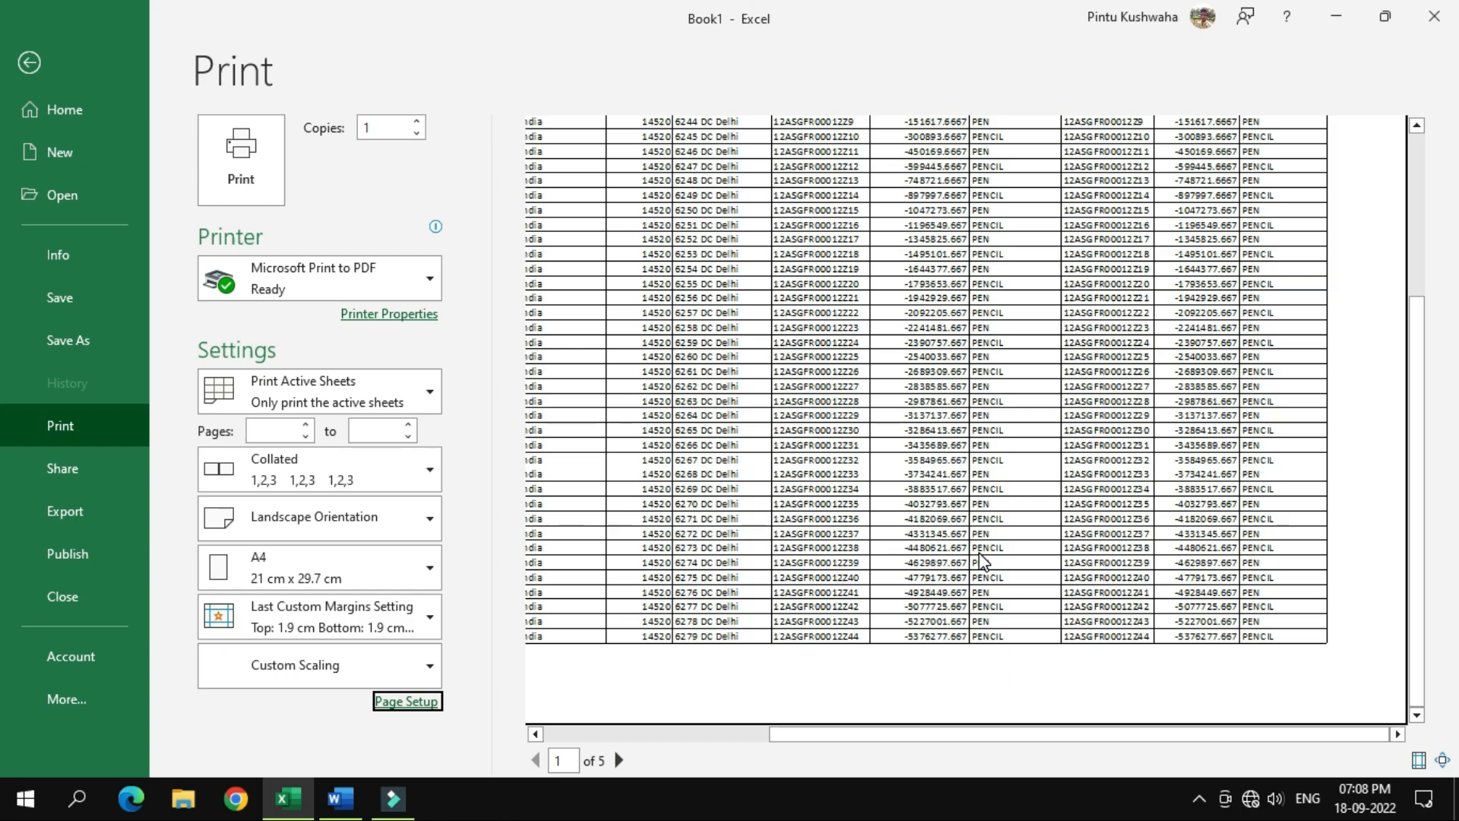
Step: Examine the first three pages of the print preview for column fit across the page width, and return to the worksheet
scroll(1292, 441, up, 3)
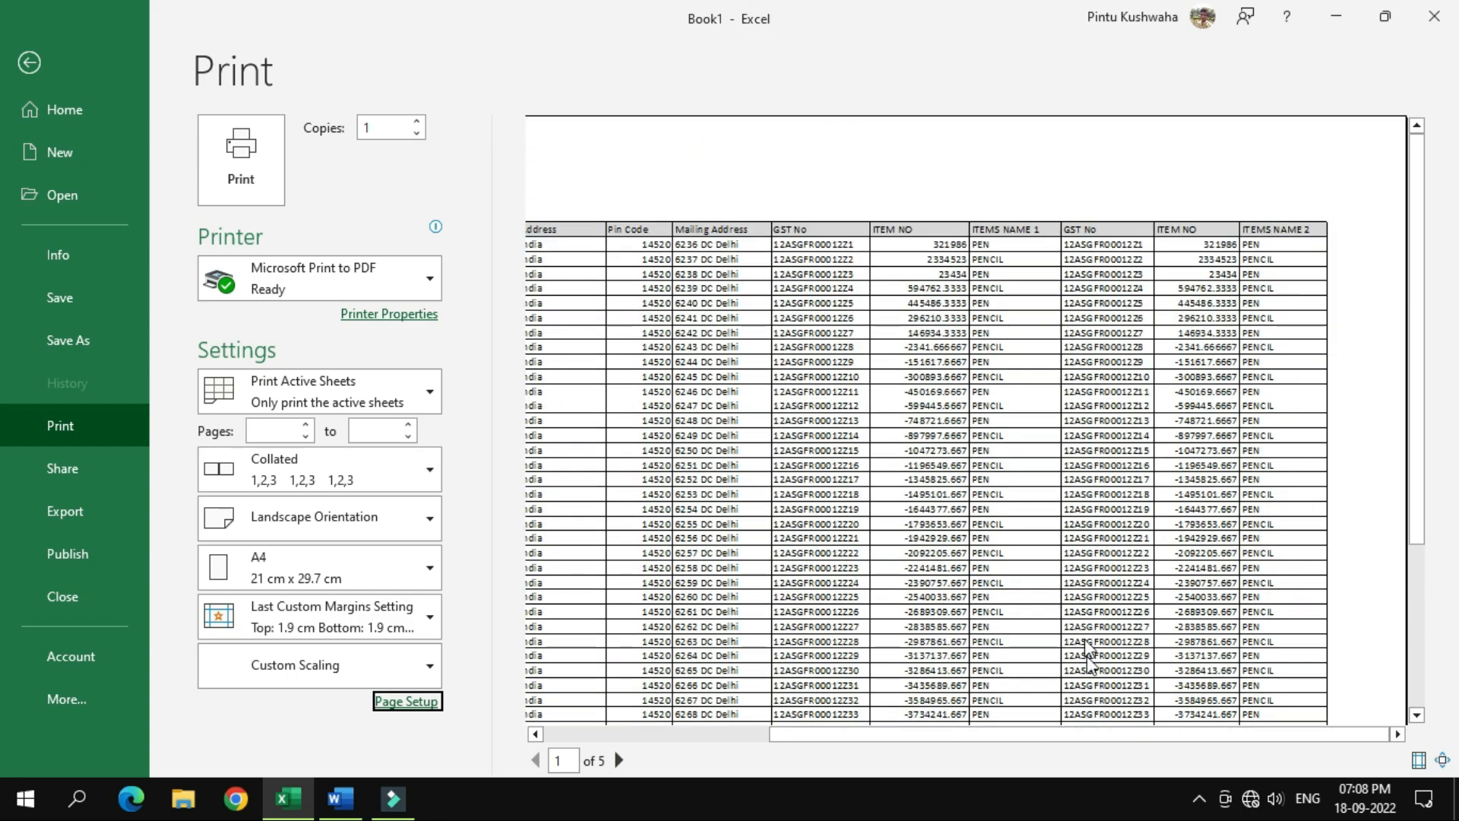
drag(1143, 734, 891, 714)
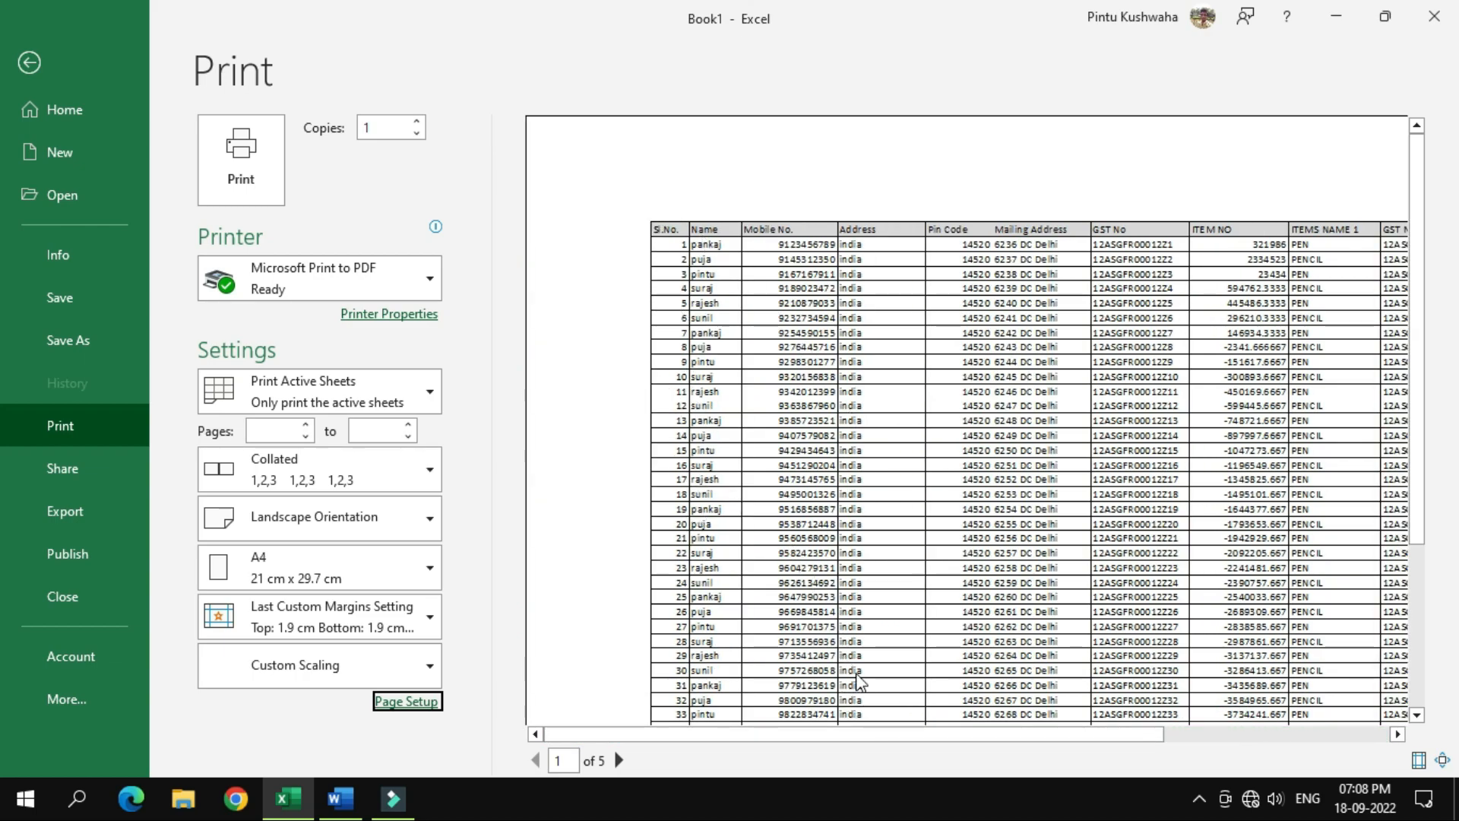
scroll(861, 678, down, 3)
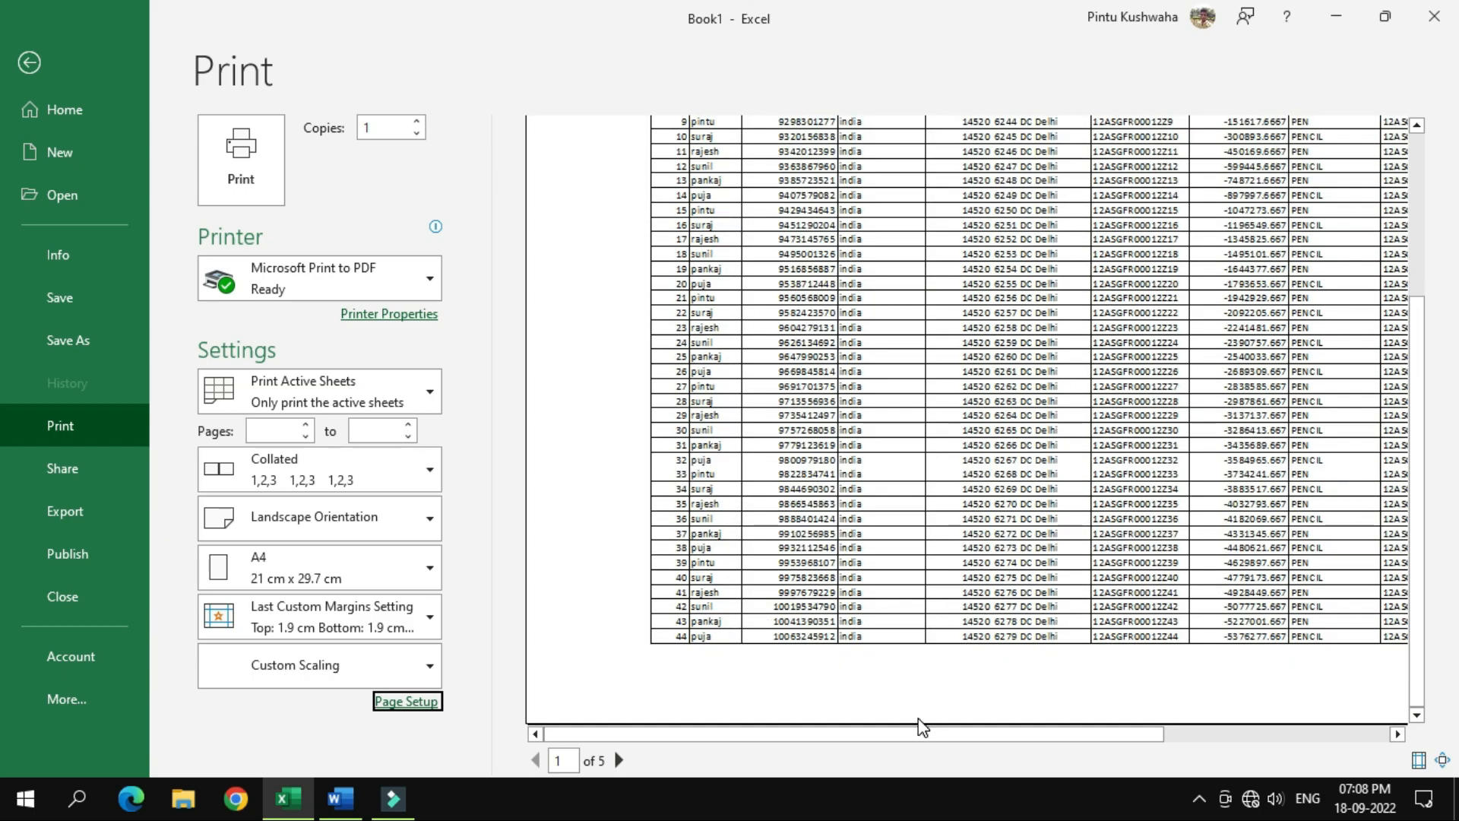
drag(913, 741, 1165, 736)
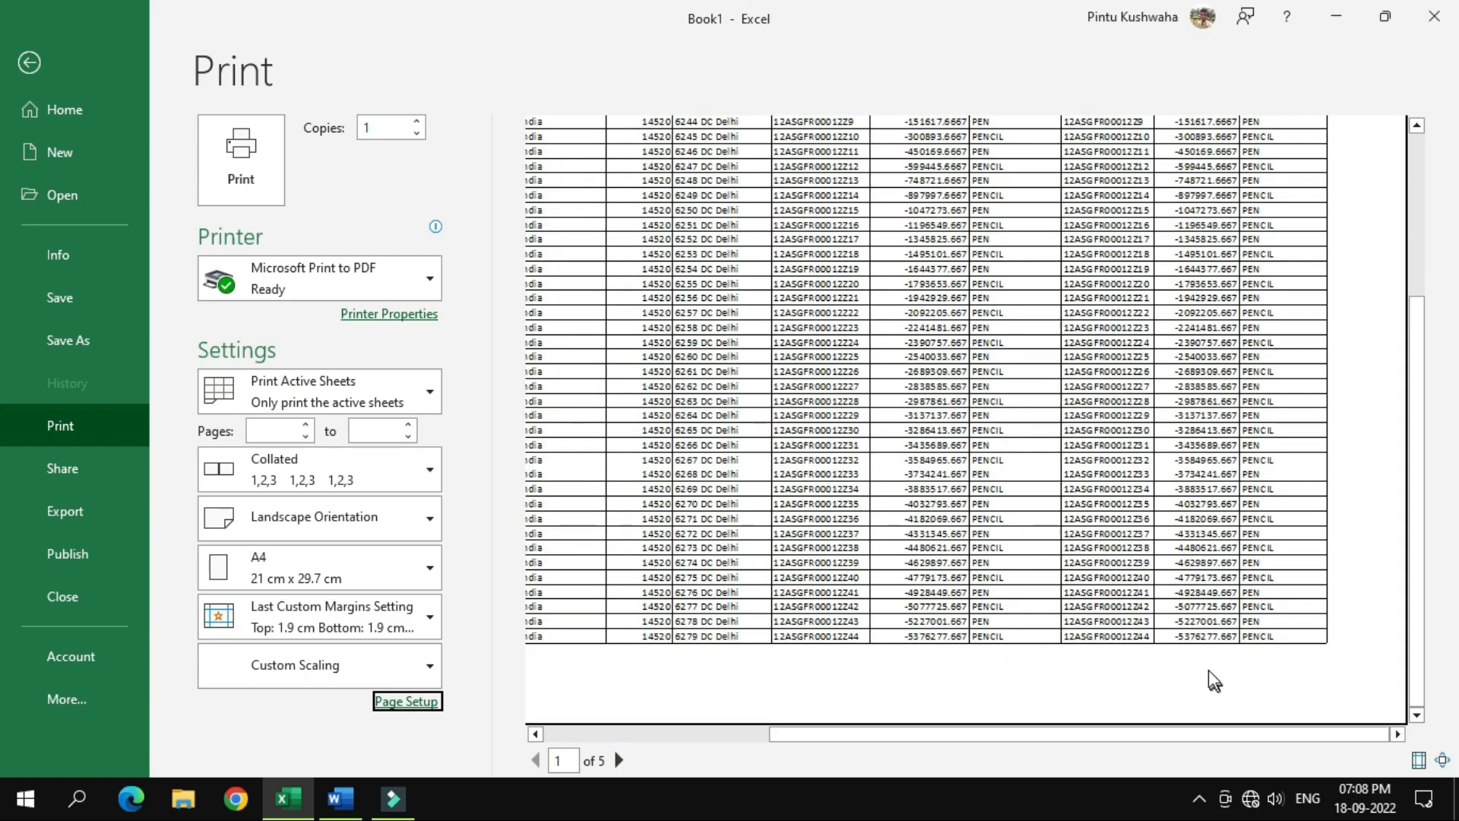
scroll(1203, 652, up, 3)
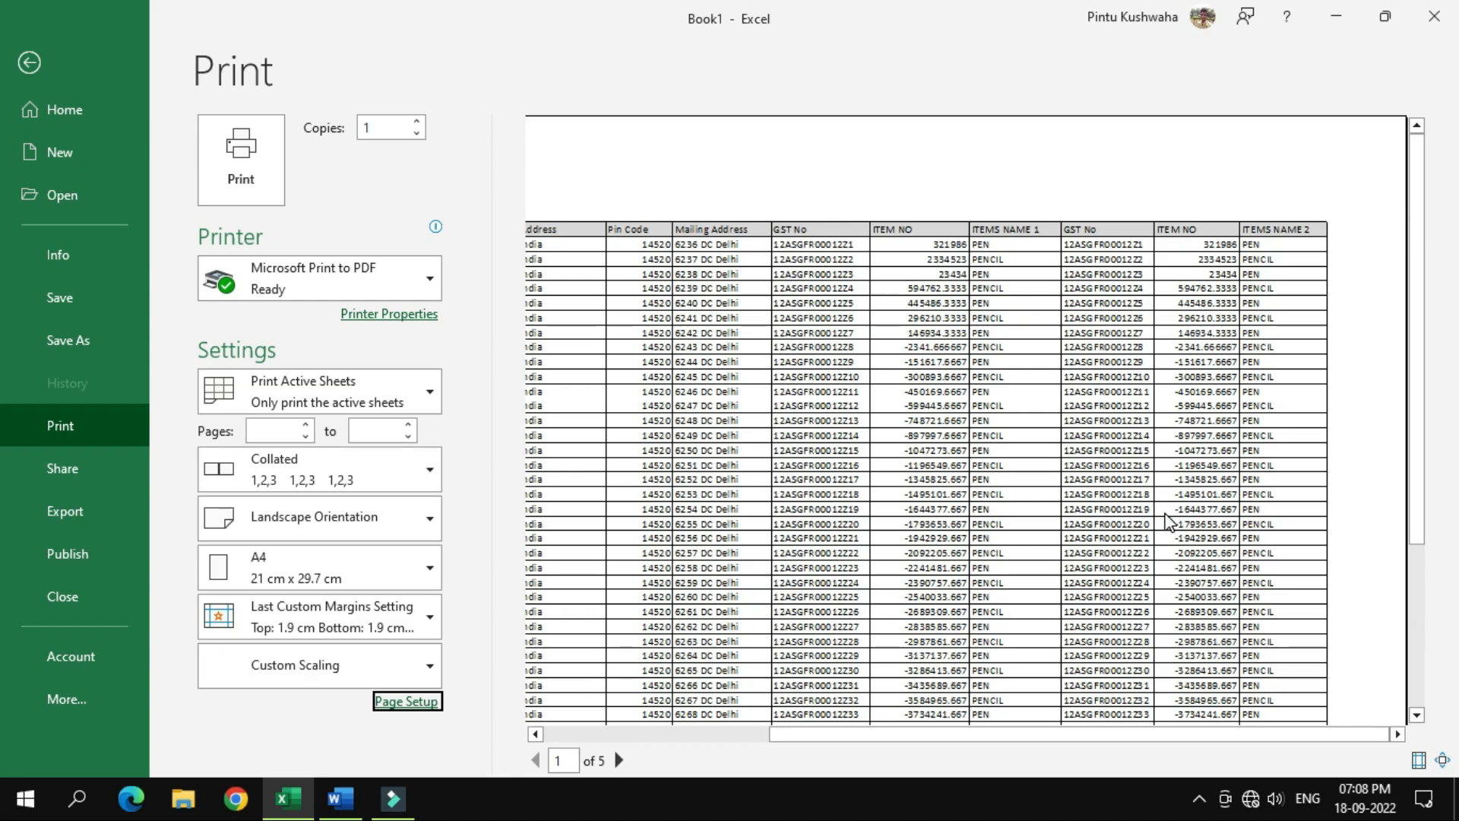
click(618, 763)
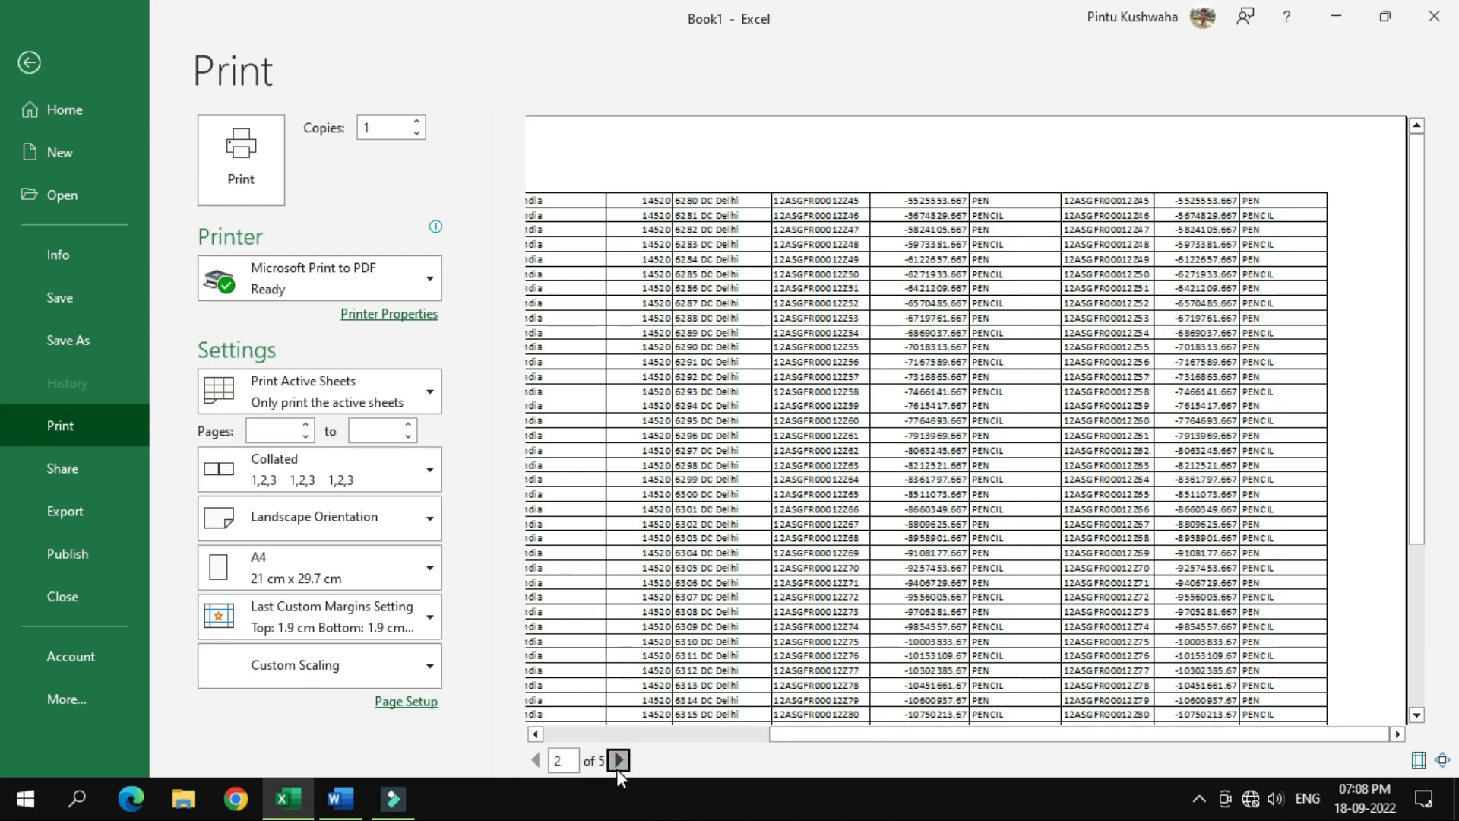
scroll(792, 548, down, 3)
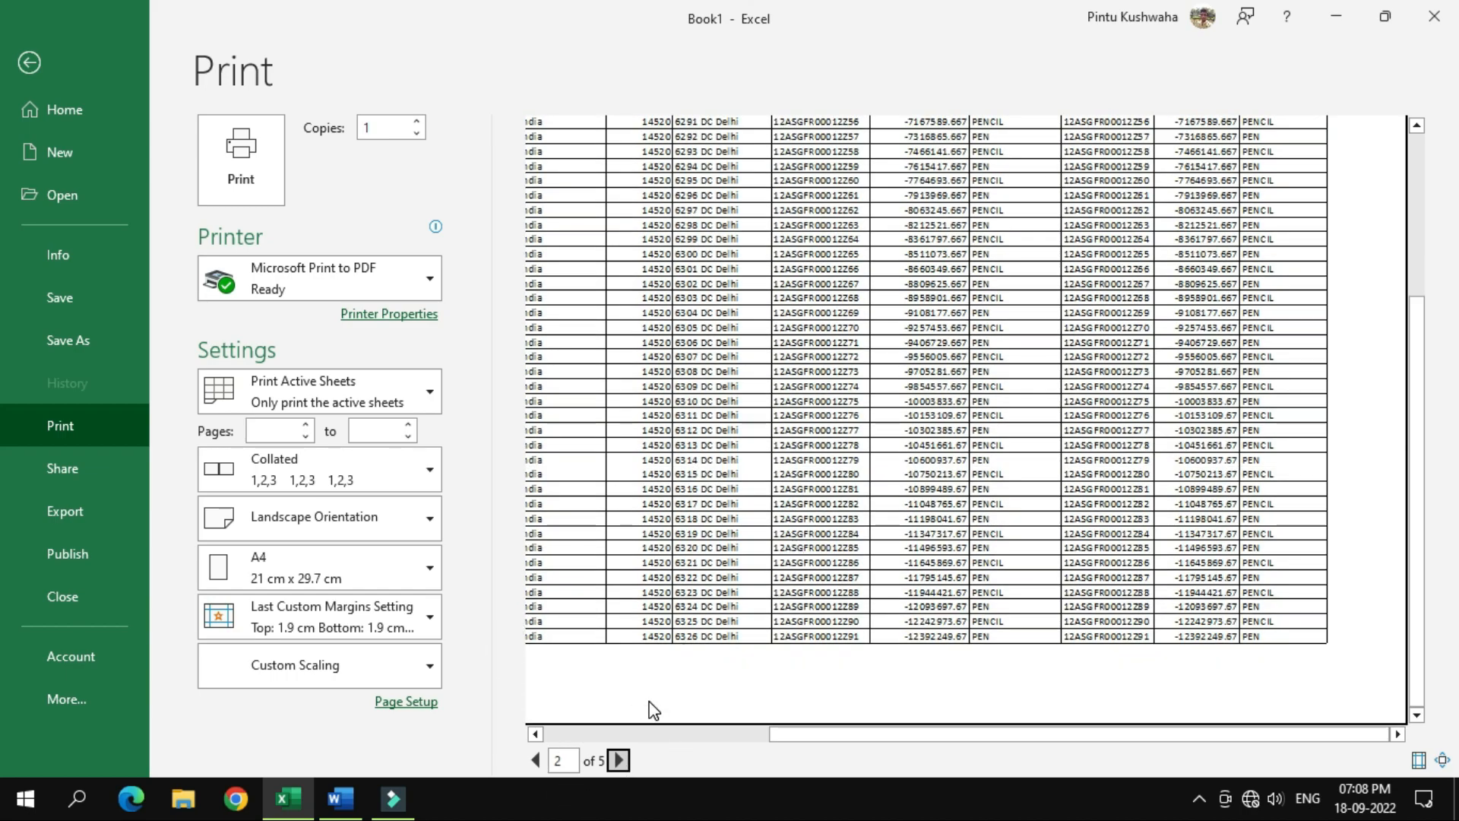
click(620, 760)
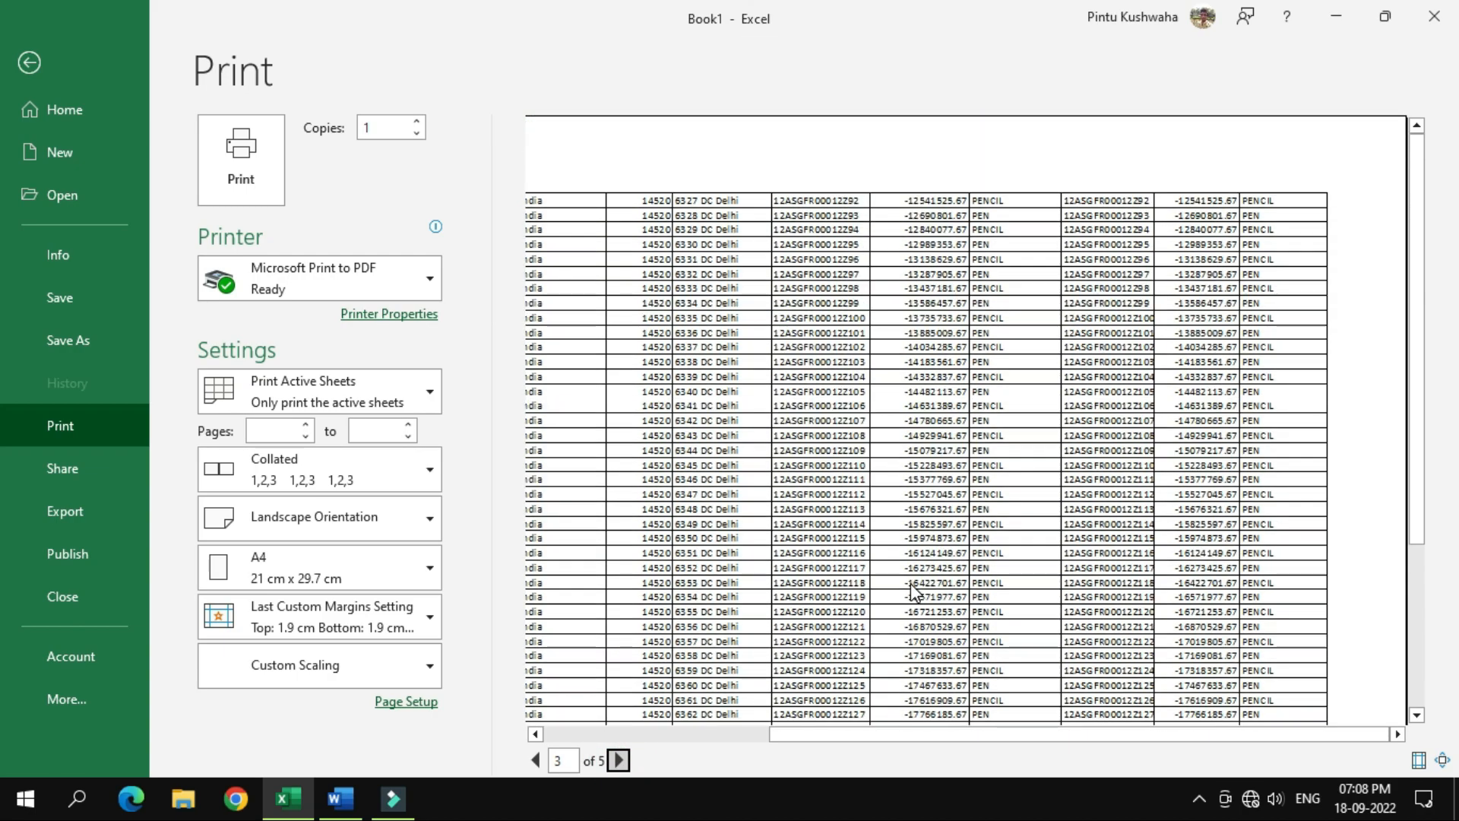
drag(1054, 735, 820, 754)
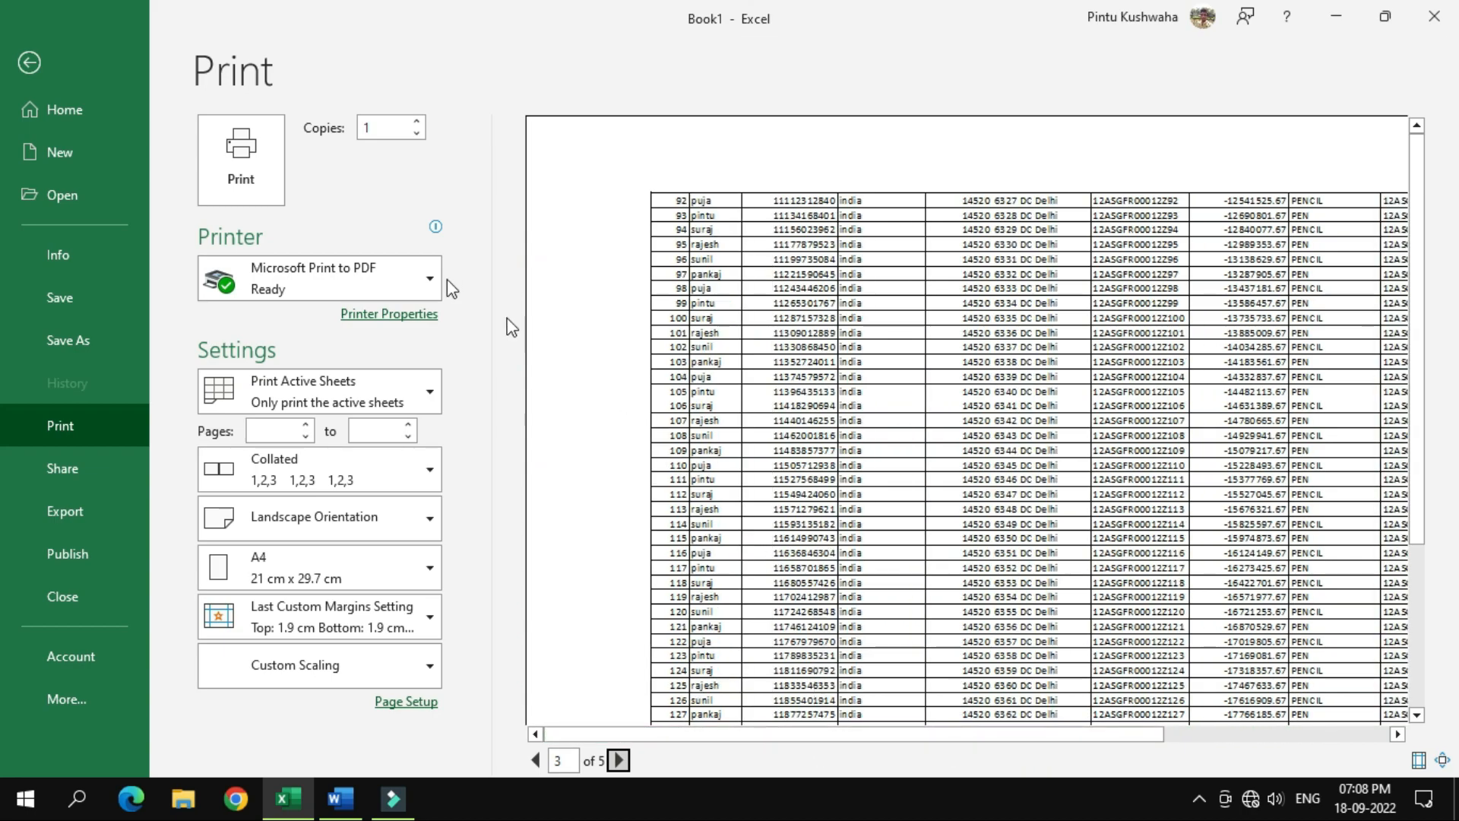
click(30, 64)
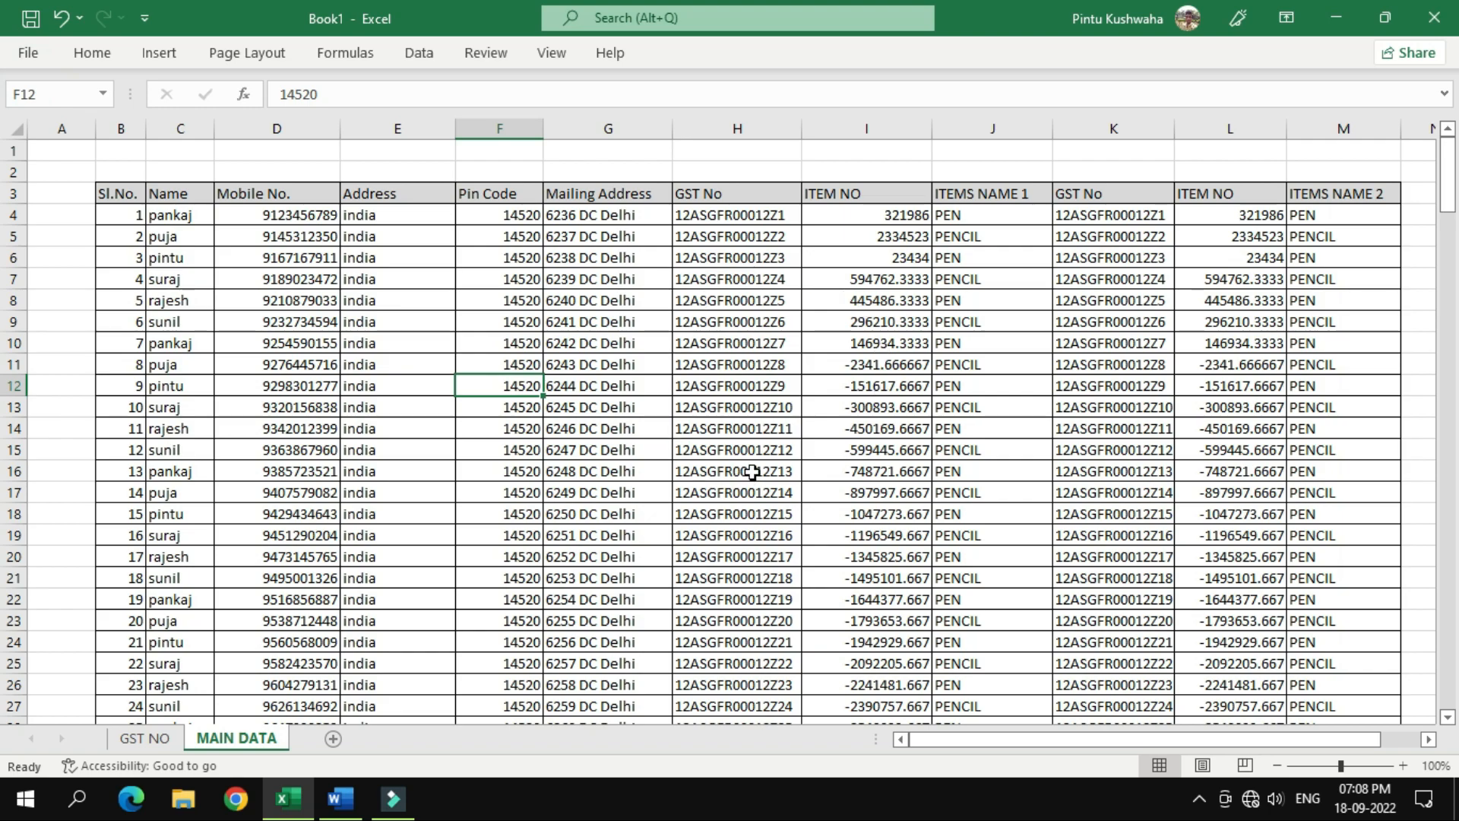